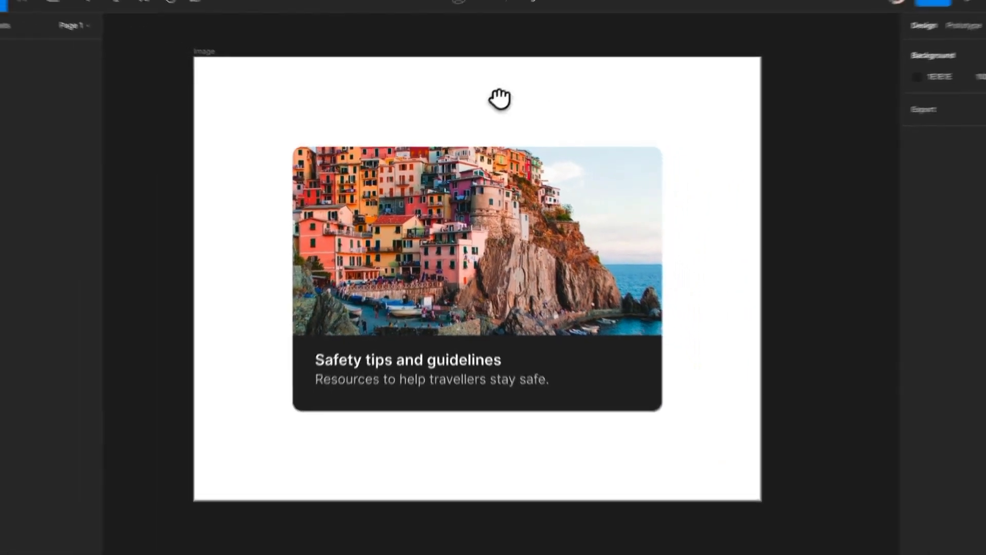
- Open the Unsplash plugin alongside the travel card design
left_click_drag(499, 98, 424, 202)
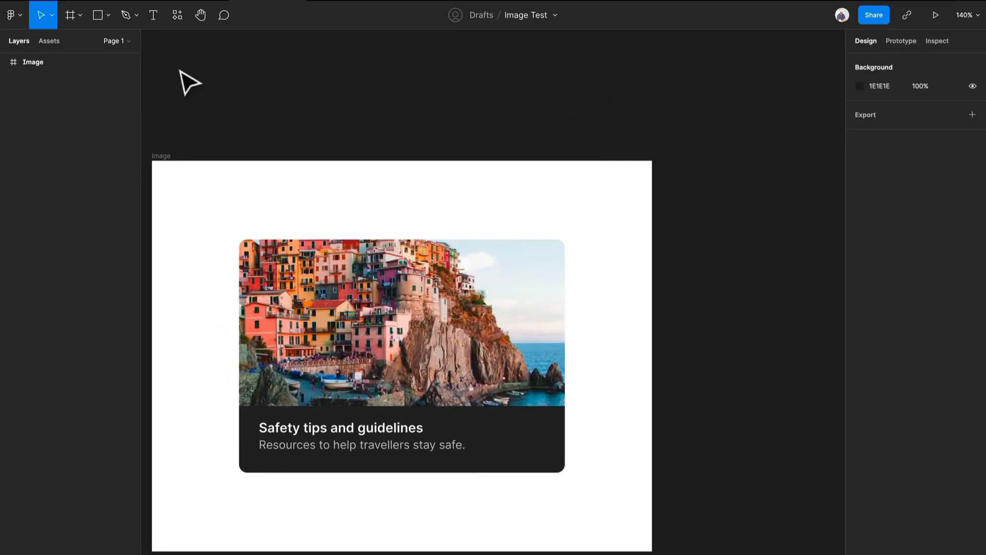
right_click(191, 68)
mouse_move(221, 160)
left_click(284, 225)
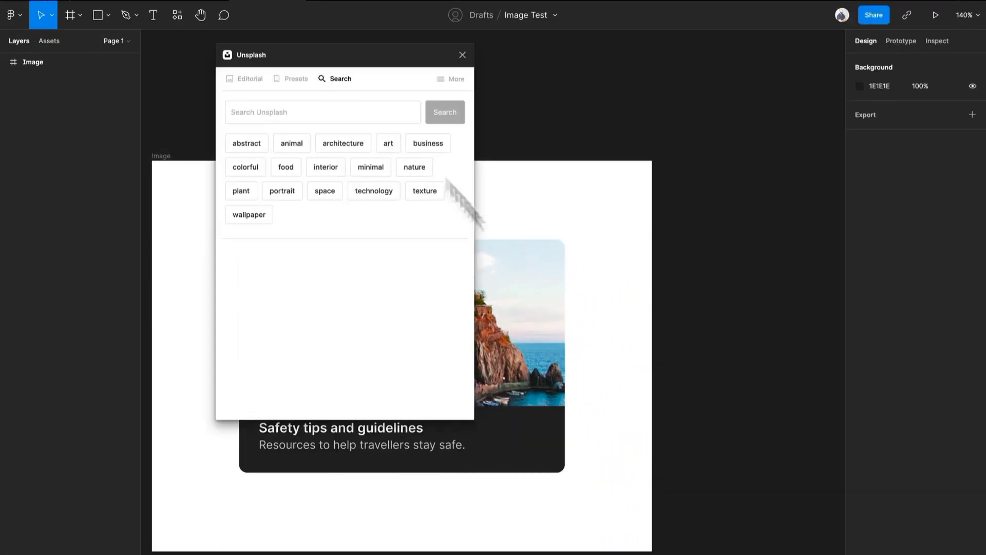
left_click_drag(583, 418, 688, 532)
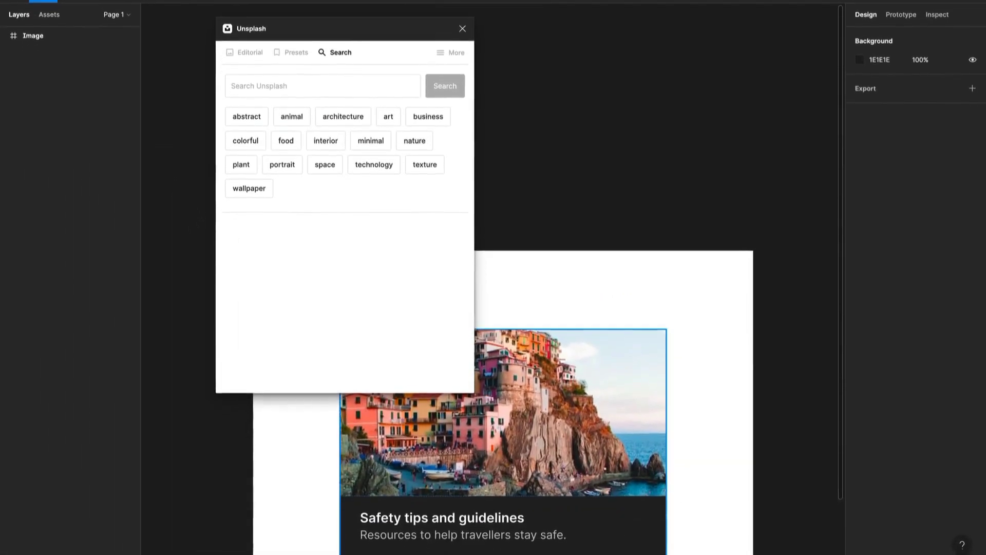
scroll(596, 482, "down", 2)
left_click_drag(576, 418, 731, 361)
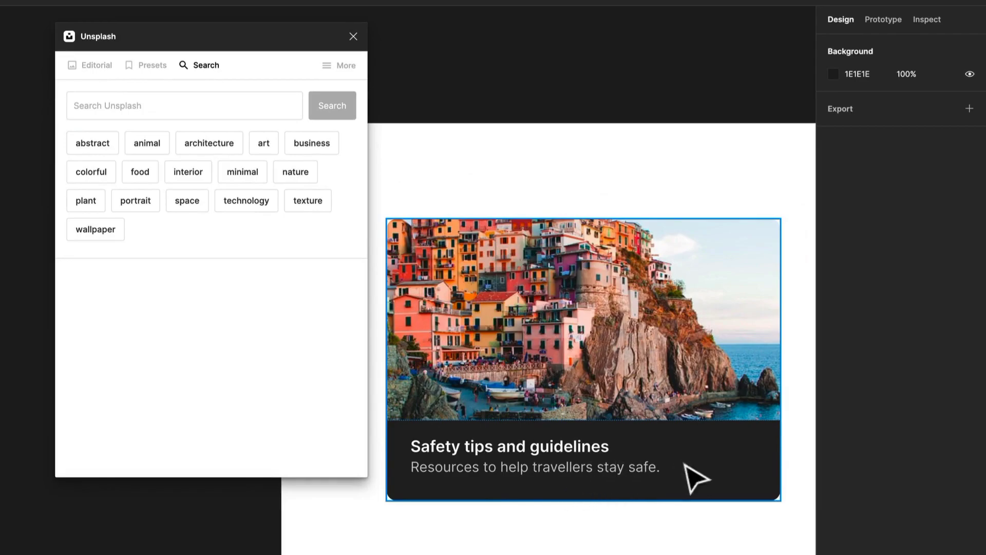
- Search Unsplash for "travel" photos and browse the results
left_click(156, 105)
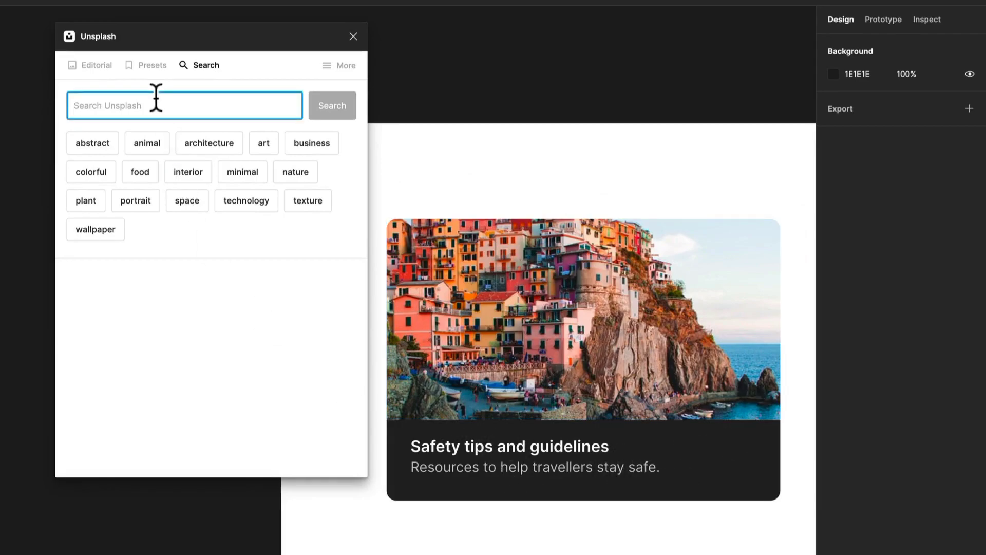
type("travel")
key("Return")
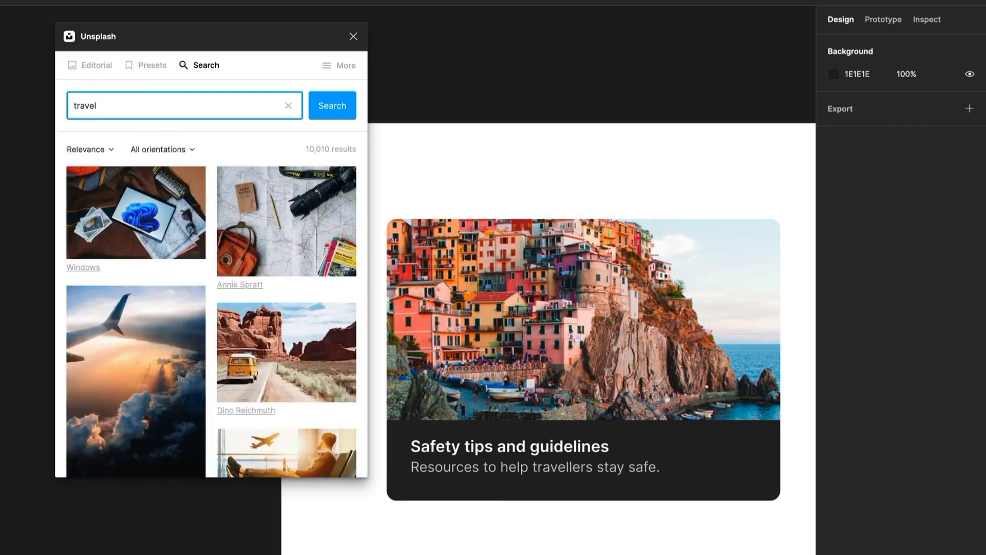
scroll(185, 282, "down", 5)
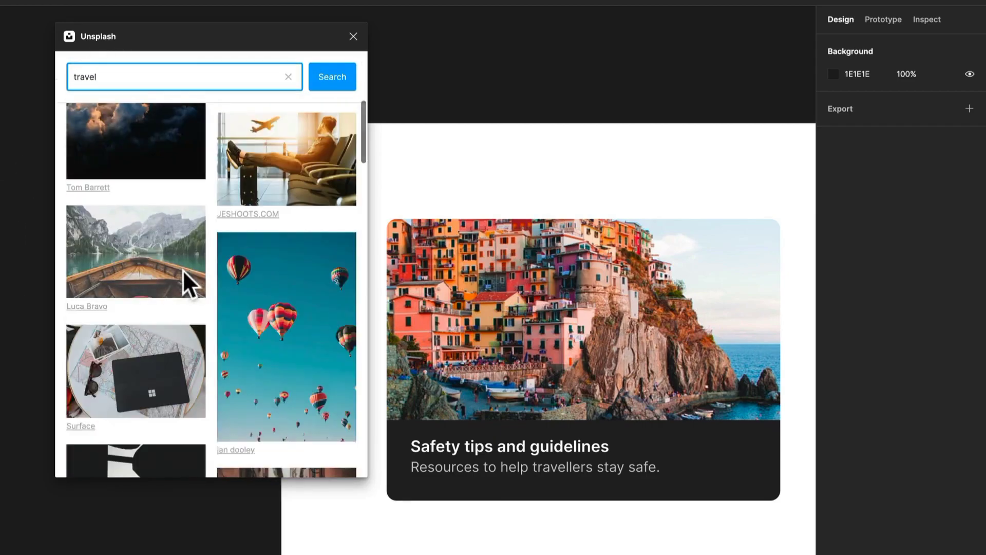
scroll(429, 253, "down", 3)
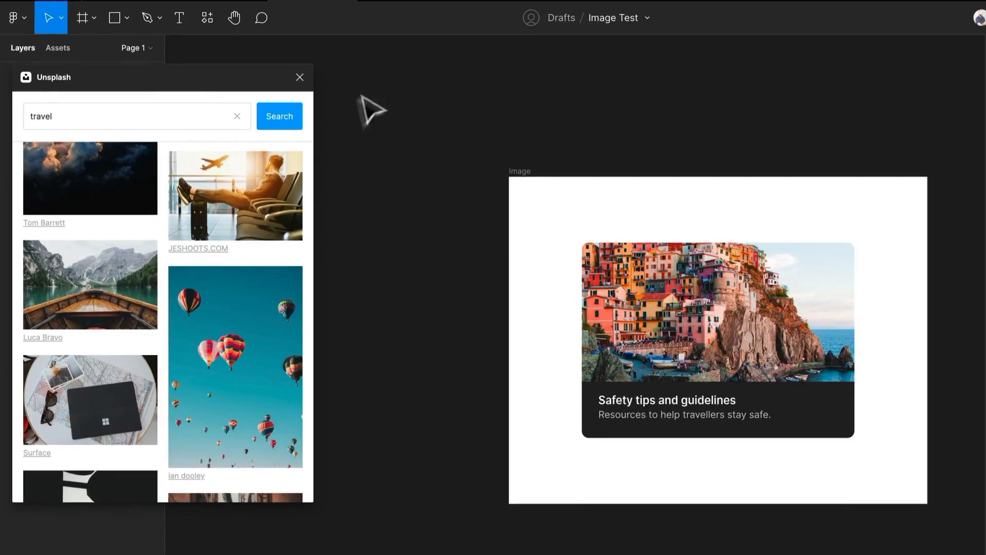
- Draw a 114 × 114 circle above the Image frame and duplicate it into an evenly spaced row of four
key("o")
mouse_move(360, 63)
left_mouse_down()
mouse_move(406, 109)
mouse_move(410, 139)
mouse_move(406, 121)
mouse_move(511, 128)
mouse_move(503, 136)
left_mouse_up()
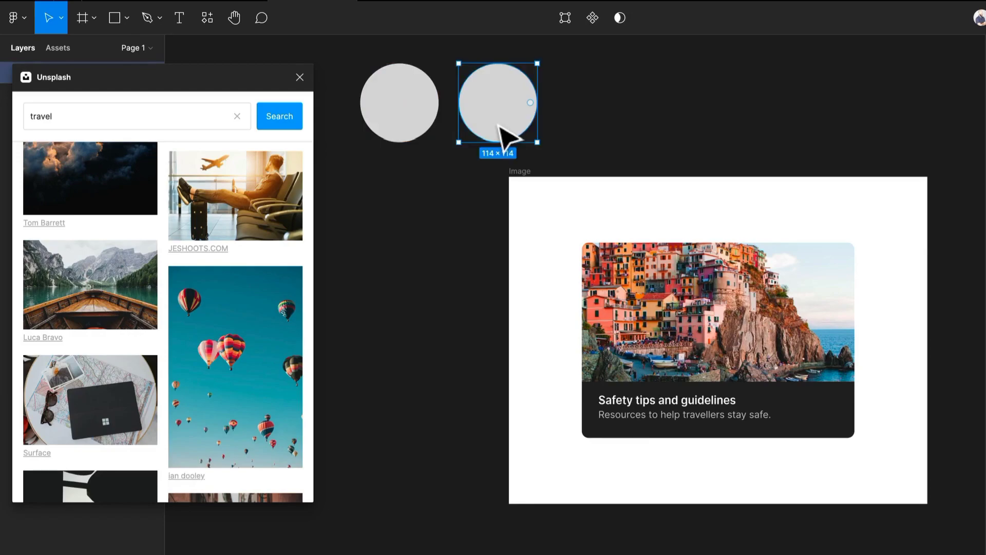
key("ctrl+d")
scroll(501, 137, "up", 1)
key("ctrl+d")
left_click(473, 248)
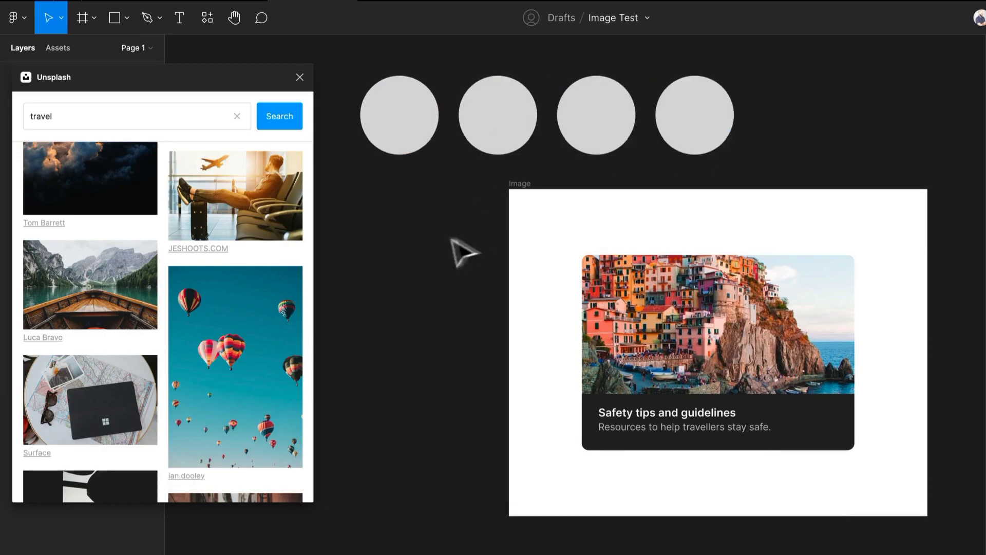
- Fill the first circle with the mountain lake boat photo and the second with the colorful cliffside village photo from Unsplash
left_click(382, 147)
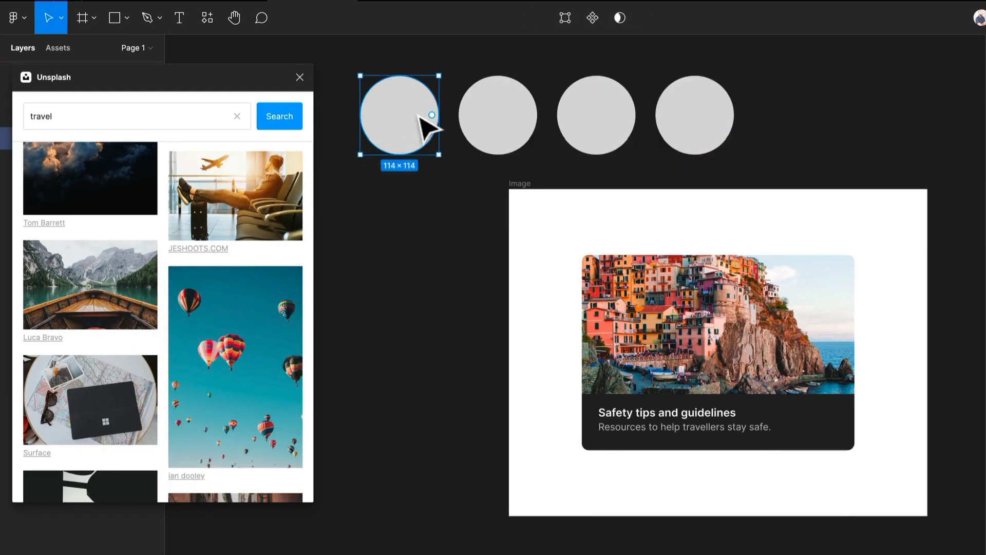
left_click(113, 283)
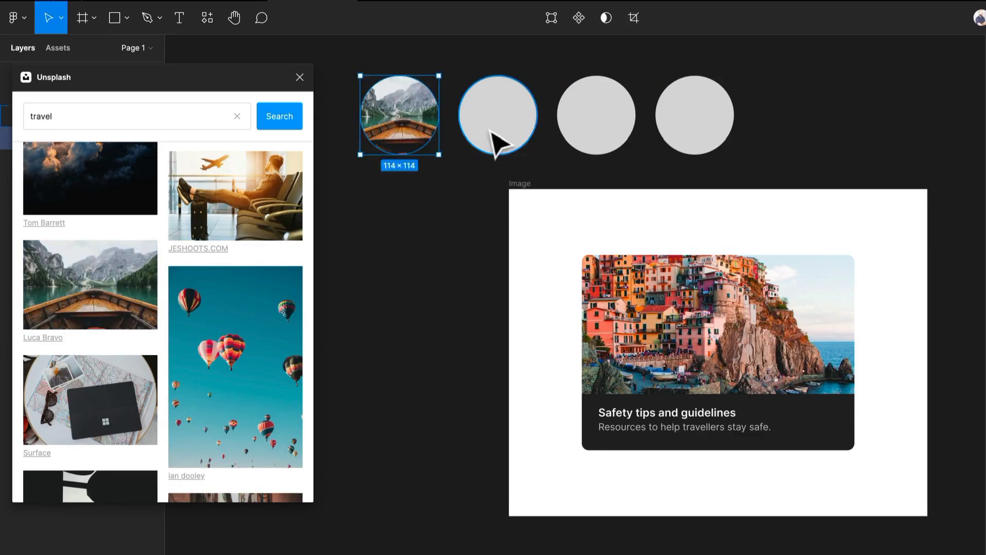
left_click(495, 147)
scroll(113, 360, "down", 5)
scroll(113, 359, "down", 5)
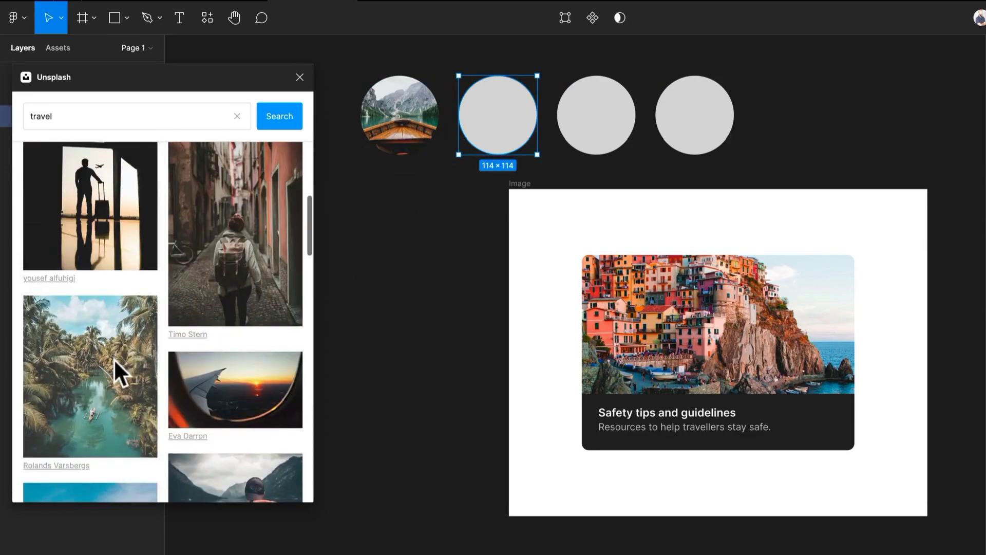
scroll(113, 359, "down", 1)
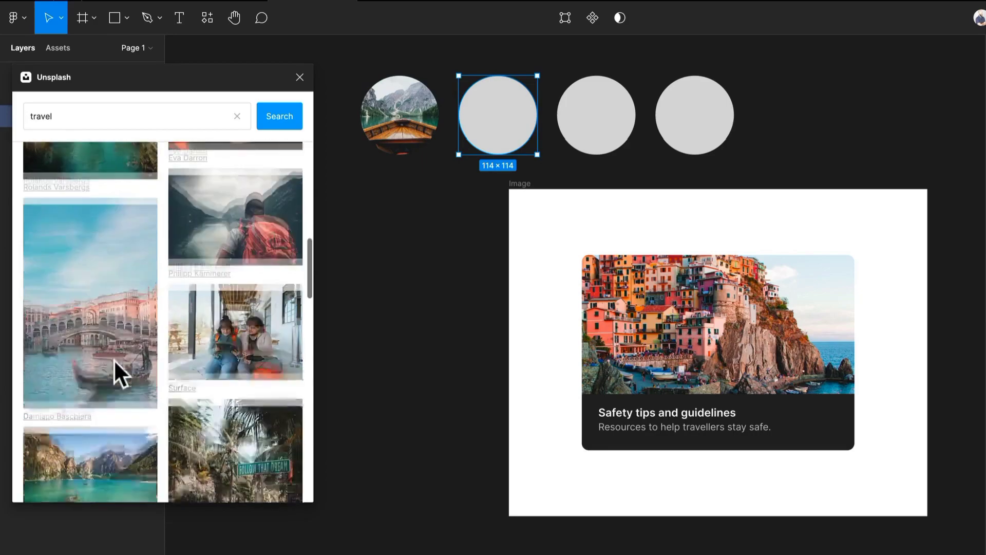
scroll(121, 356, "down", 12)
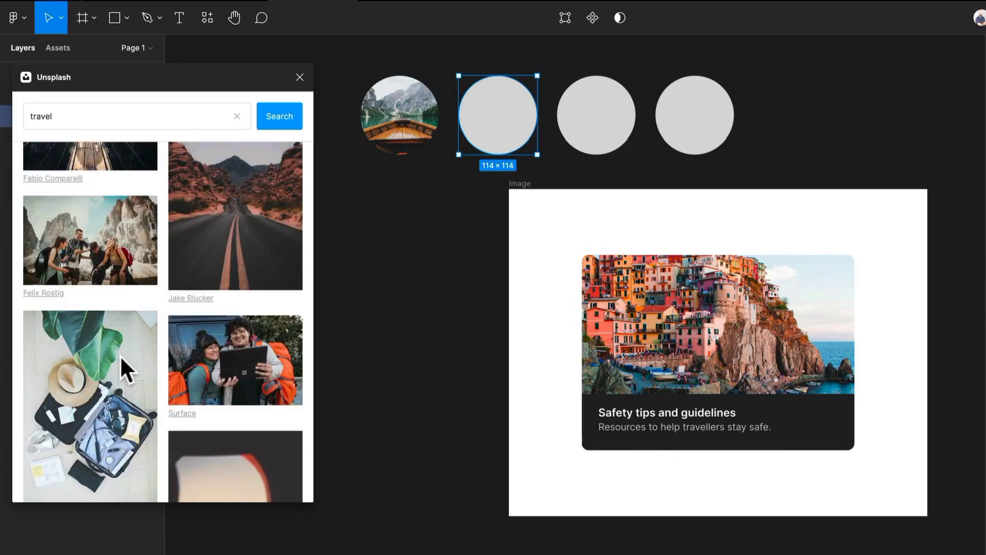
scroll(119, 354, "down", 10)
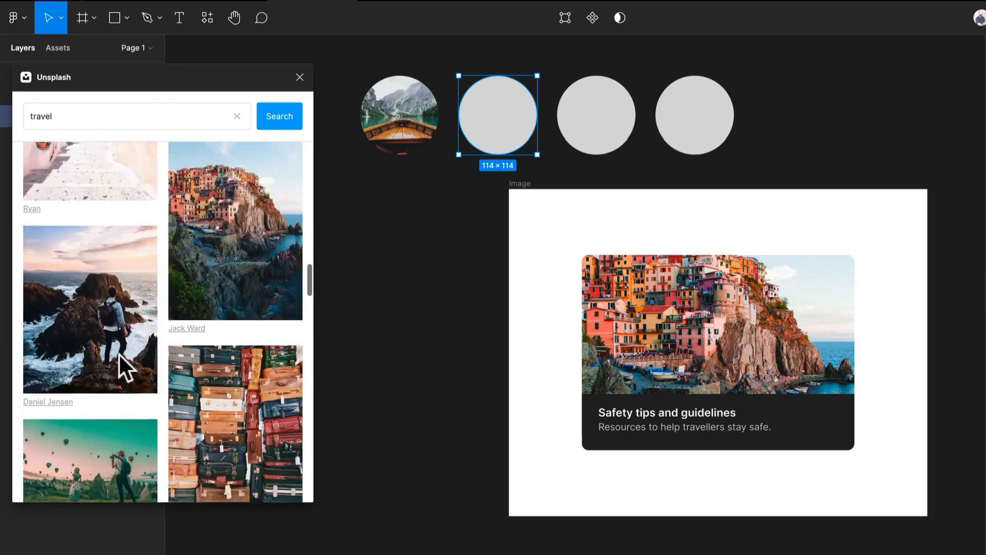
left_click(238, 286)
- Fill the third circle with the aerial photo of turquoise waves meeting a sandy beach
left_click(621, 128)
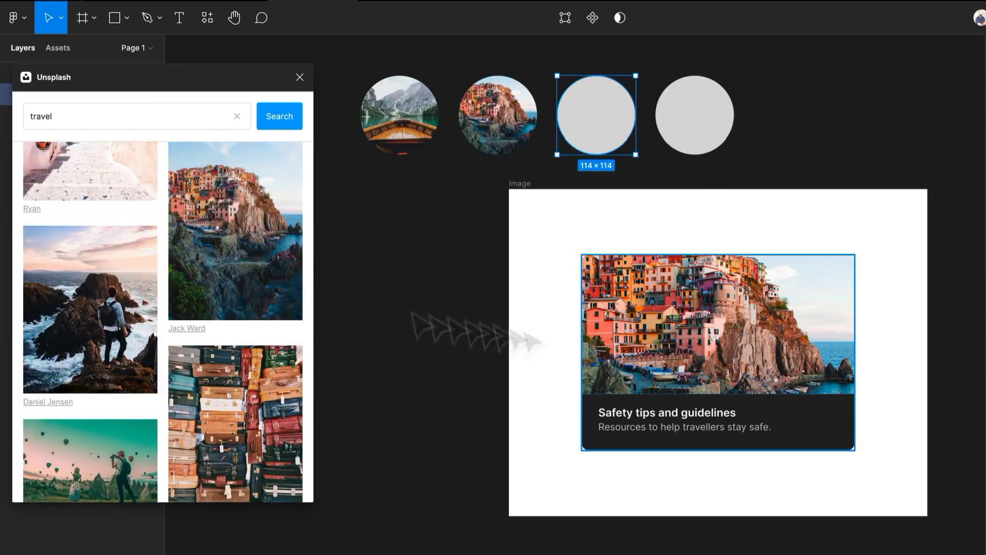
scroll(140, 300, "down", 5)
scroll(138, 298, "down", 6)
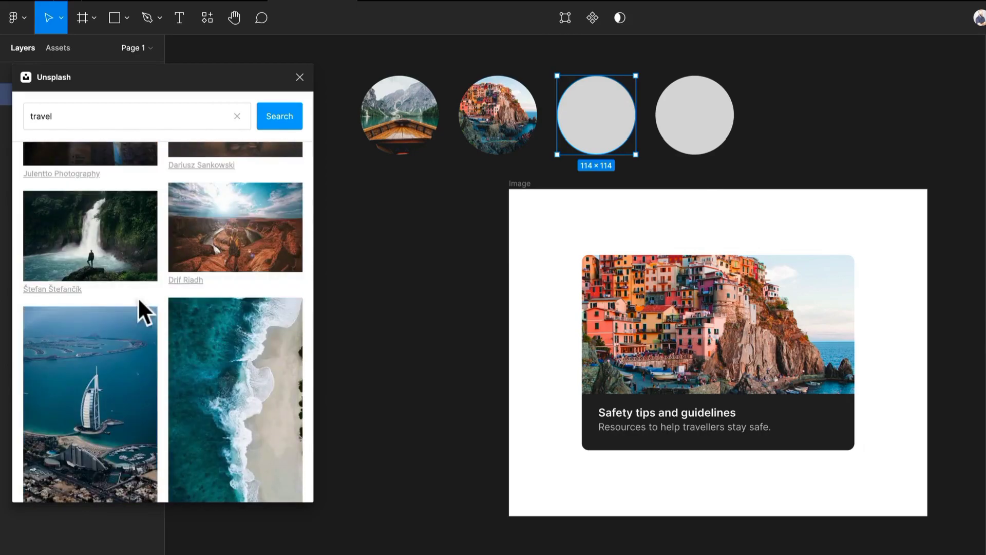
scroll(138, 297, "down", 6)
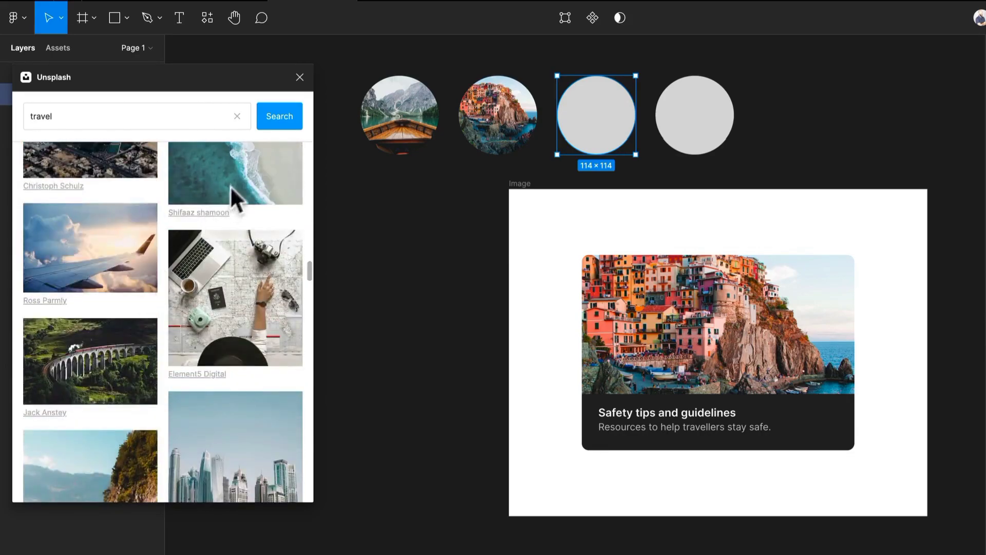
left_click(251, 160)
- Fill the fourth circle with the photo of a swimmer in a tropical pool, and close the Unsplash plugin
left_click(714, 105)
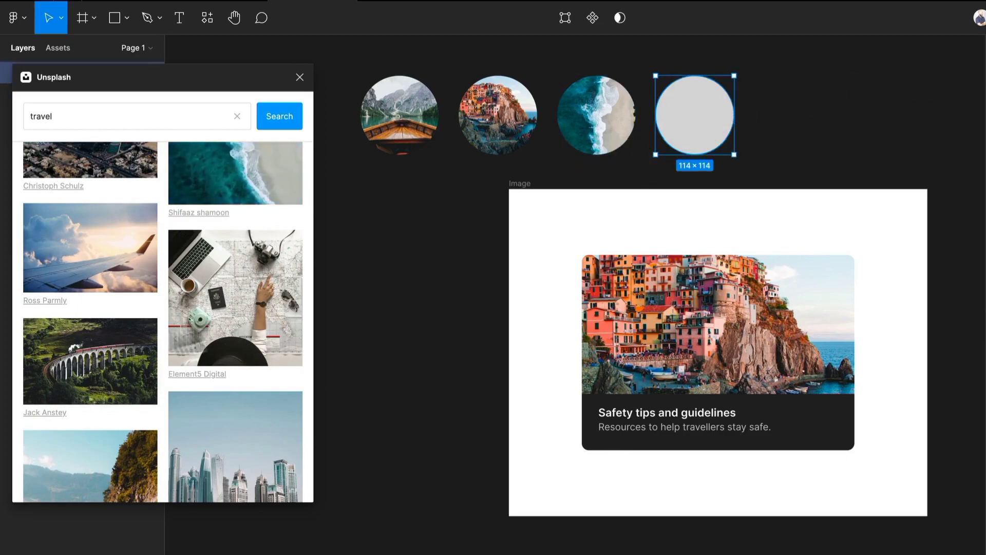
scroll(88, 352, "down", 10)
scroll(88, 352, "down", 5)
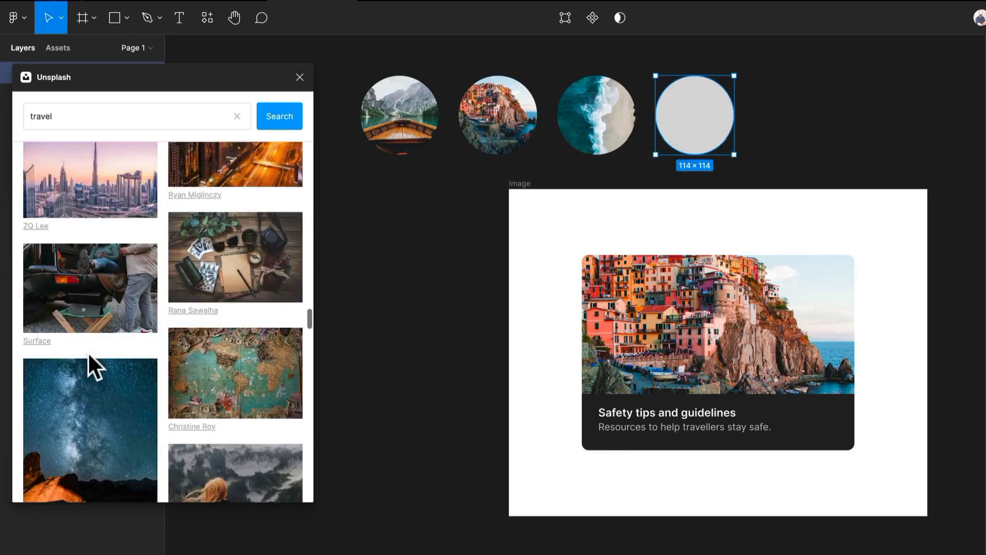
scroll(88, 352, "down", 3)
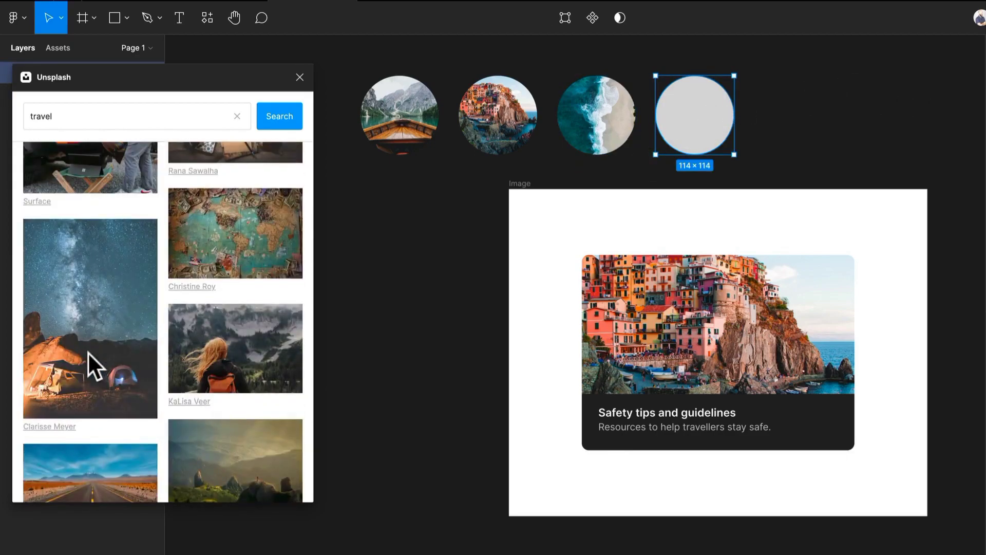
scroll(88, 352, "down", 3)
scroll(88, 352, "down", 3)
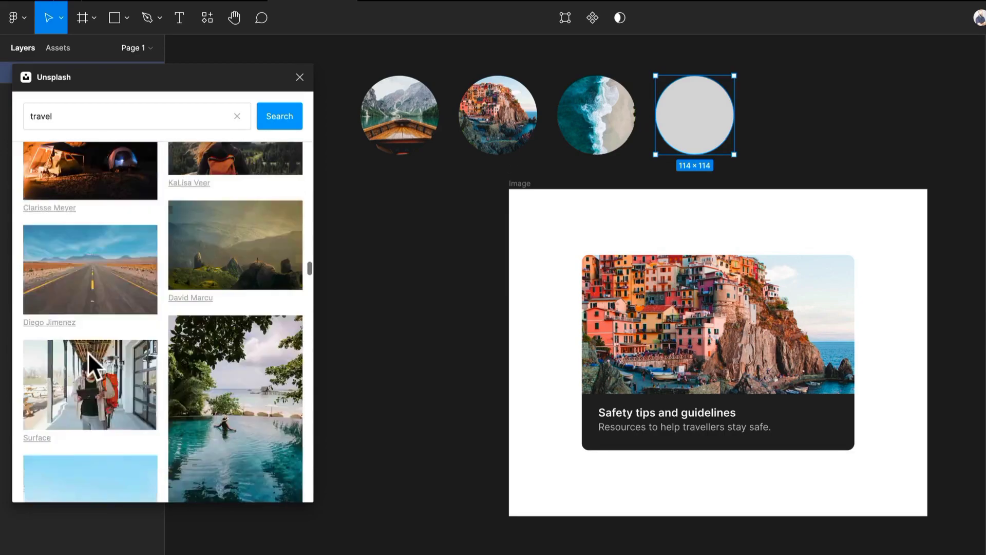
left_click(230, 416)
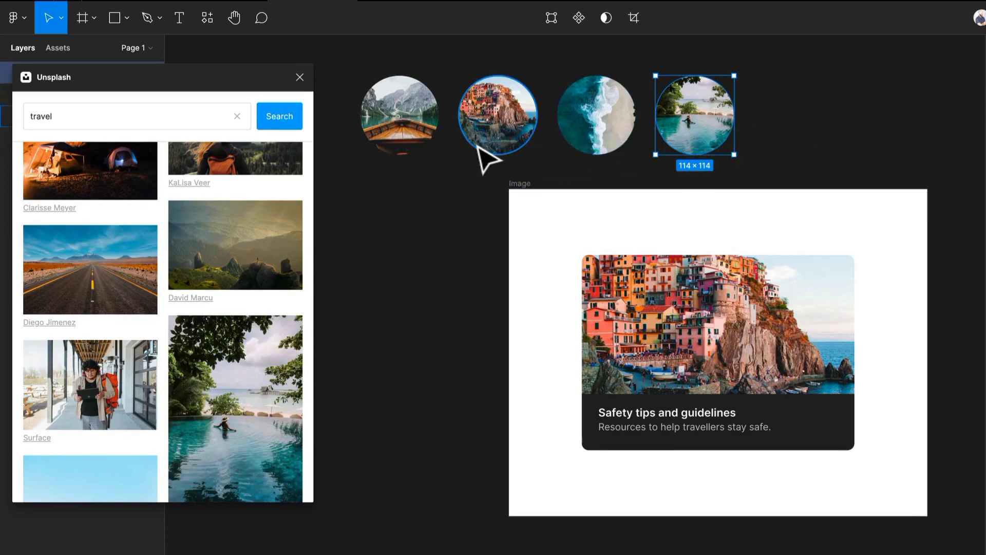
left_click(300, 77)
left_click(446, 268)
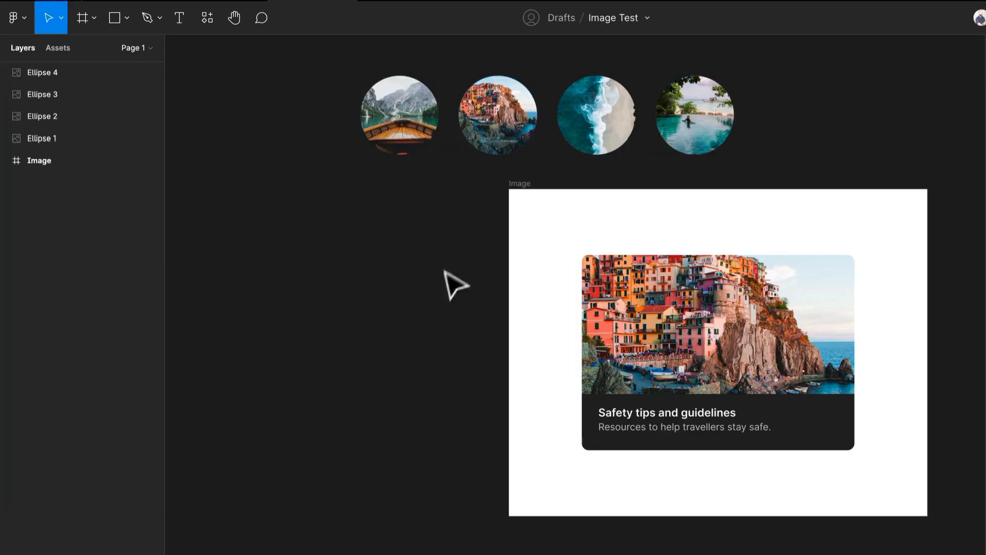
- Create a color style named "Image/Card 1" from the fill of the first circle, the mountain lake boat photo
left_click(400, 92)
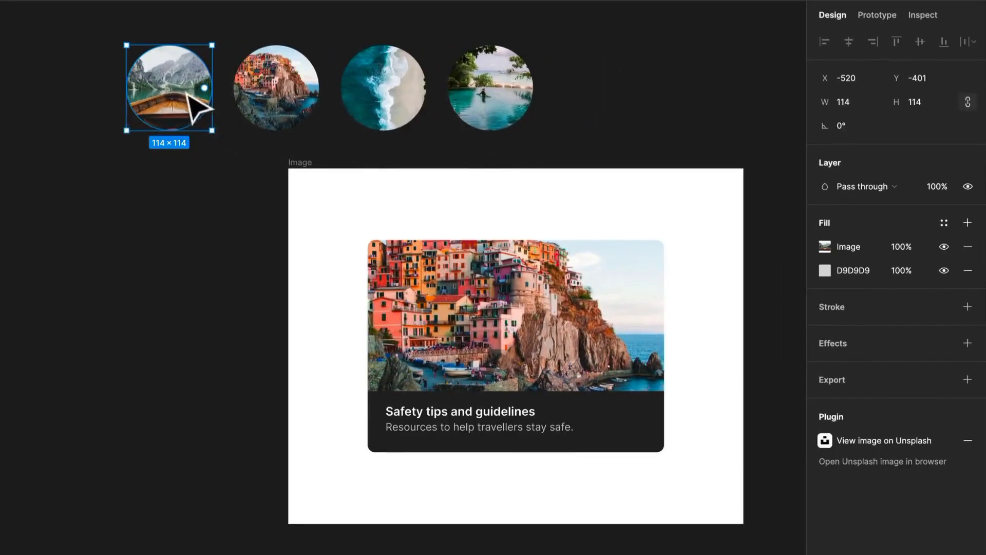
left_click_drag(182, 56, 737, 85)
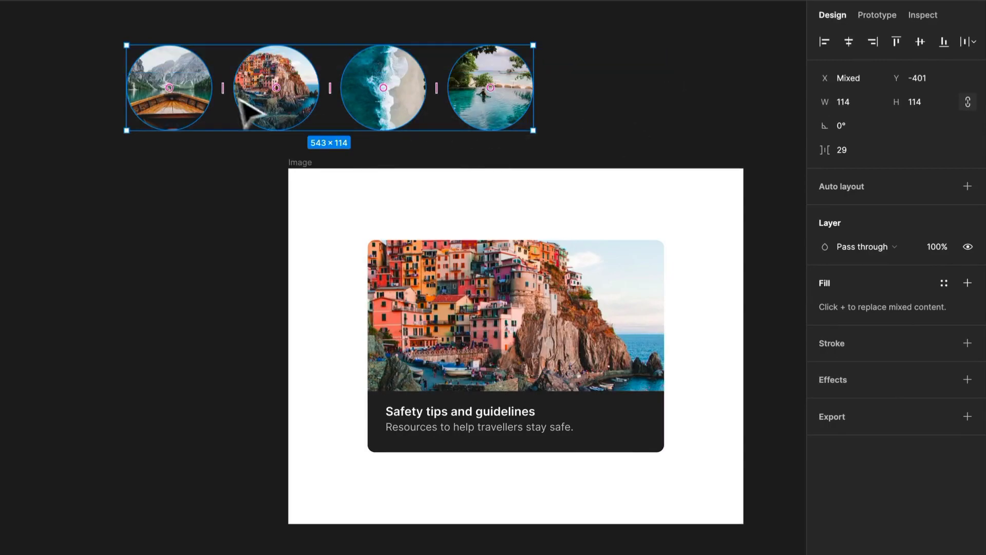
left_click(197, 90)
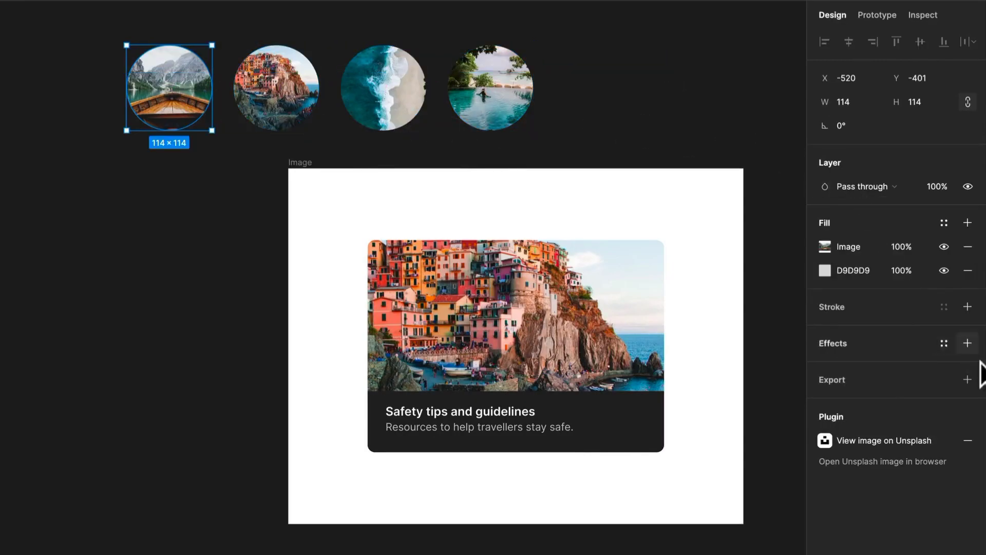
left_click(948, 217)
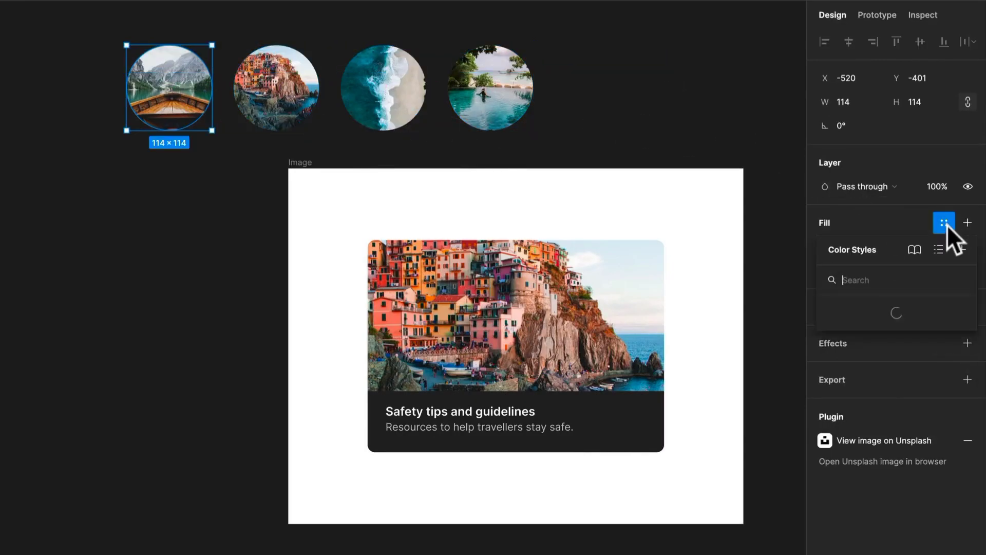
left_click(962, 249)
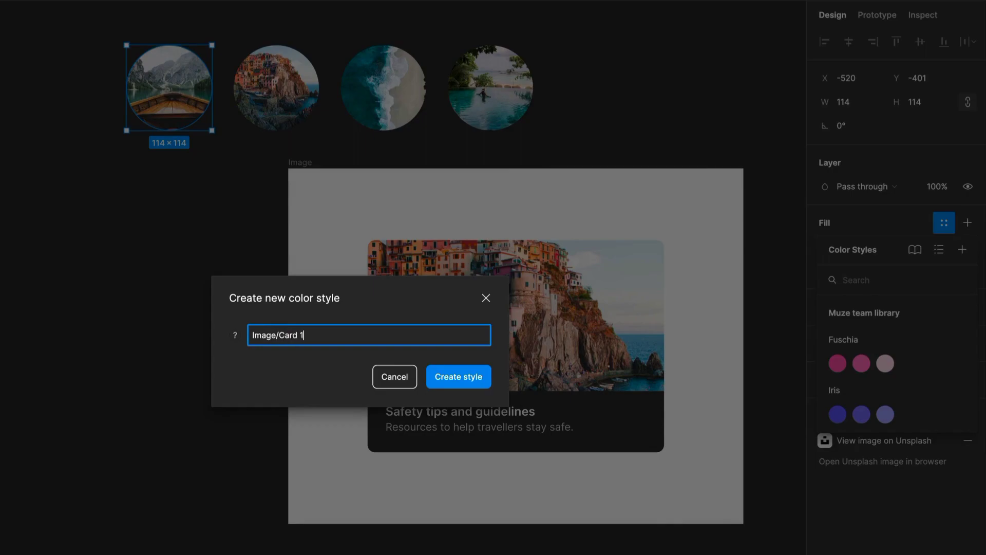
key("ctrl+a")
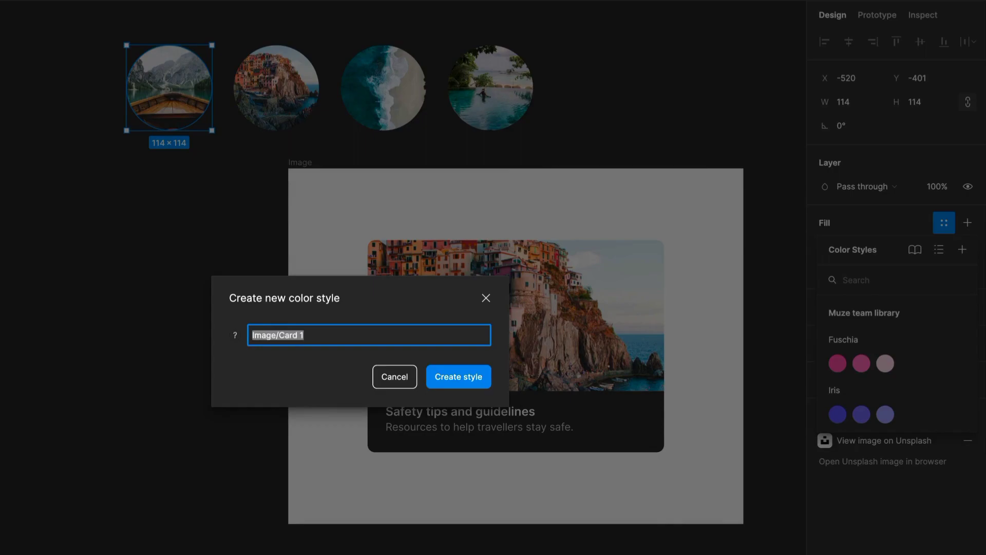
key("Return")
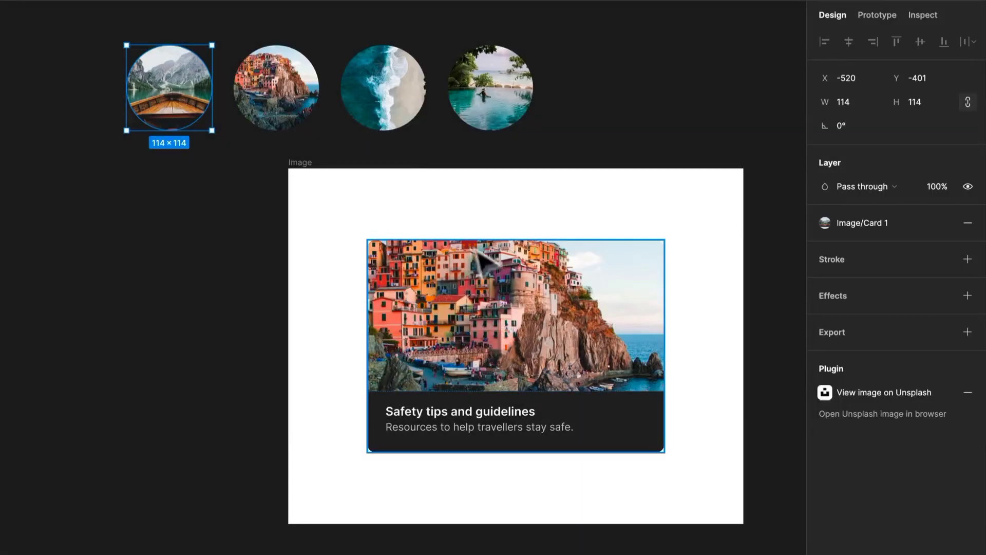
- Create a color style named "Image/Card 2" from the fill of the second circle, the cliffside village photo
left_click(267, 100)
left_click(944, 223)
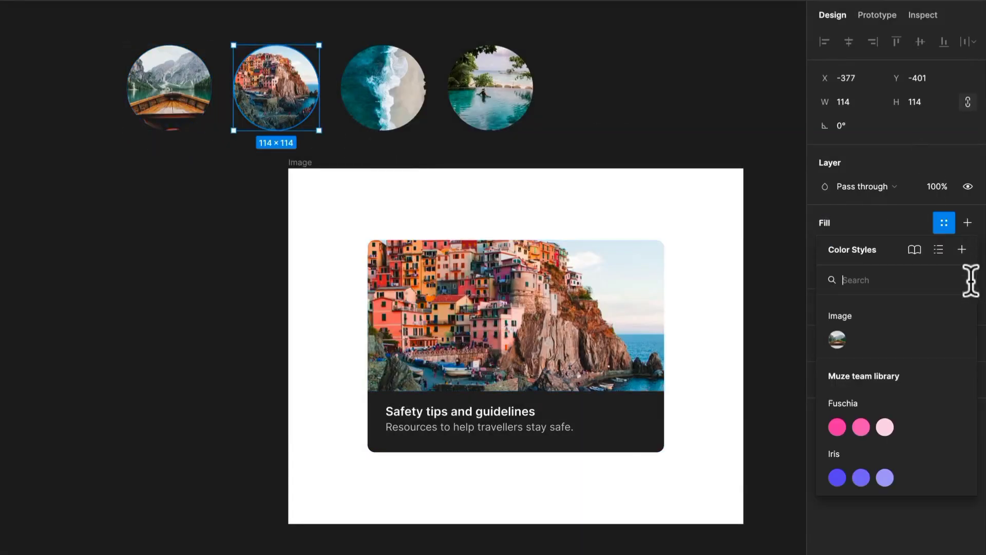
left_click(962, 249)
type("Image/Card 12")
key("Return")
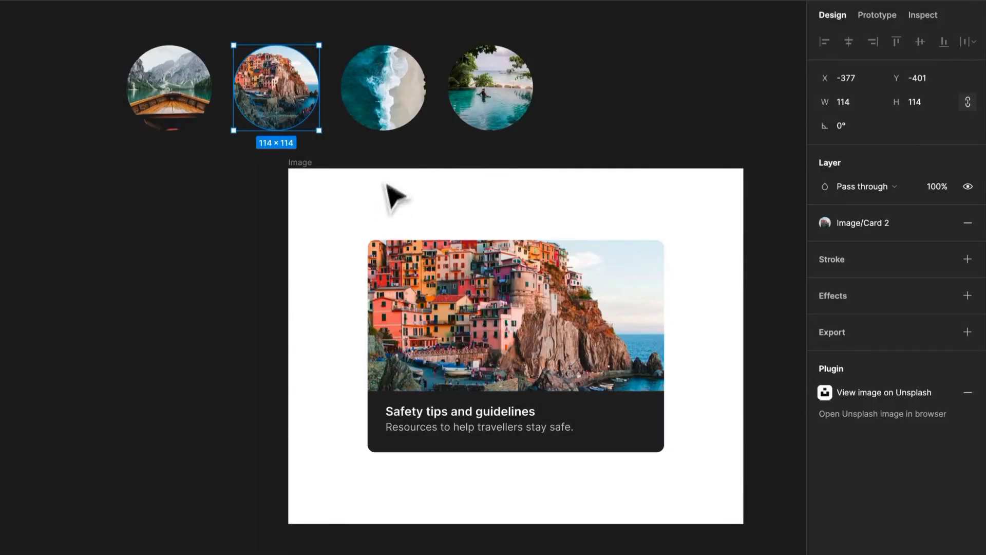
- Create a color style named "Image/Card 3" from the fill of the third circle, the aerial beach photo
left_click(380, 124)
left_click(945, 222)
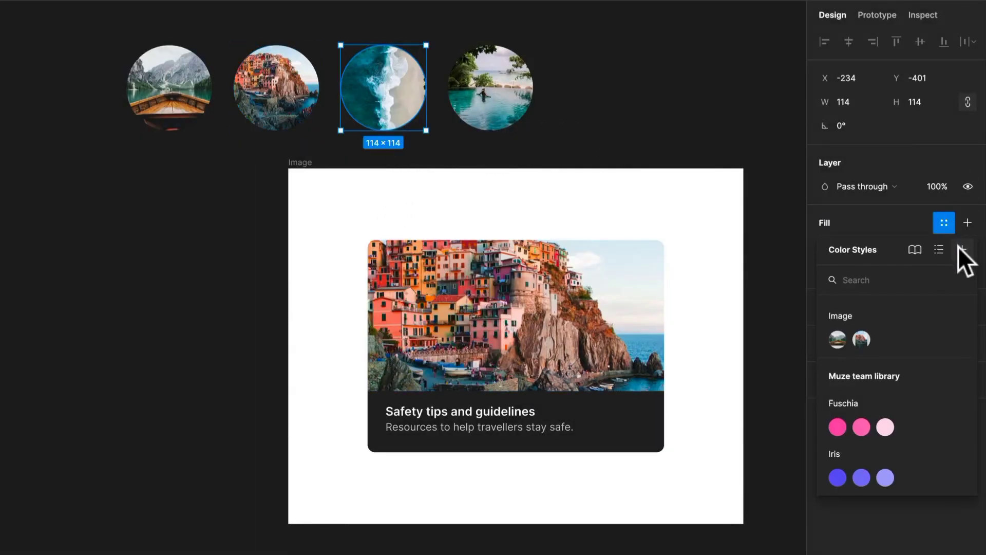
left_click(962, 249)
type("Image/Card 13")
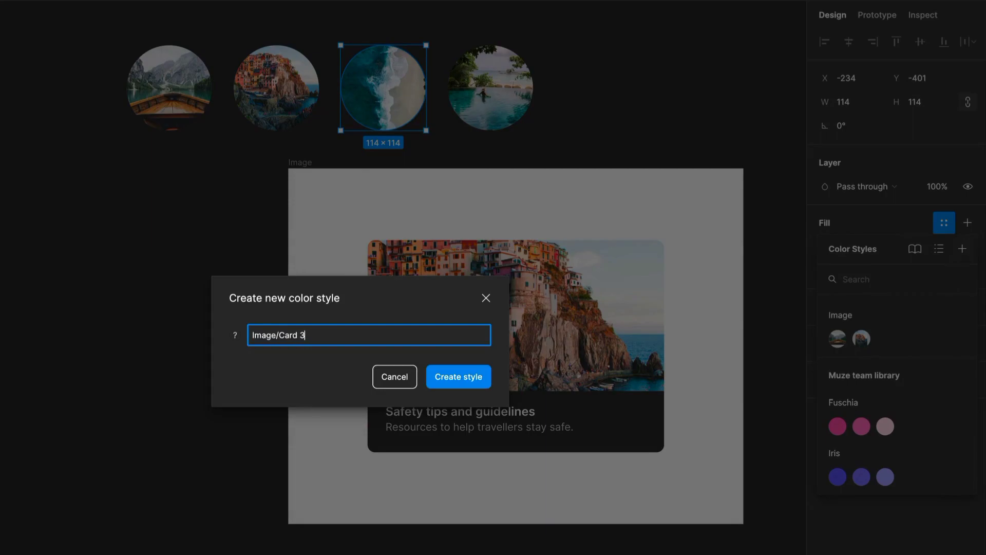
key("Return")
- Create a color style named "Image/Card 4" from the fill of the fourth circle, the tropical pool photo
left_click(486, 87)
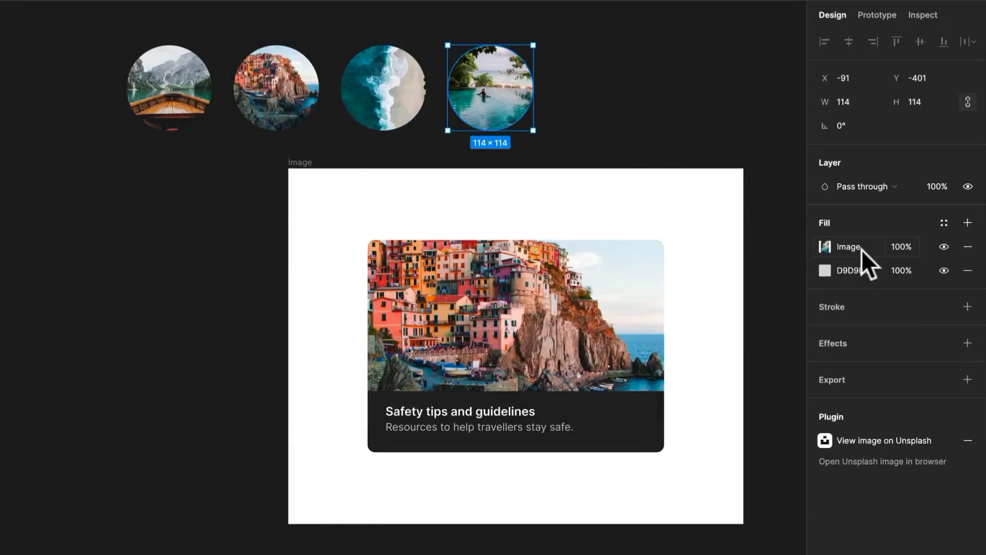
left_click(944, 222)
left_click(961, 249)
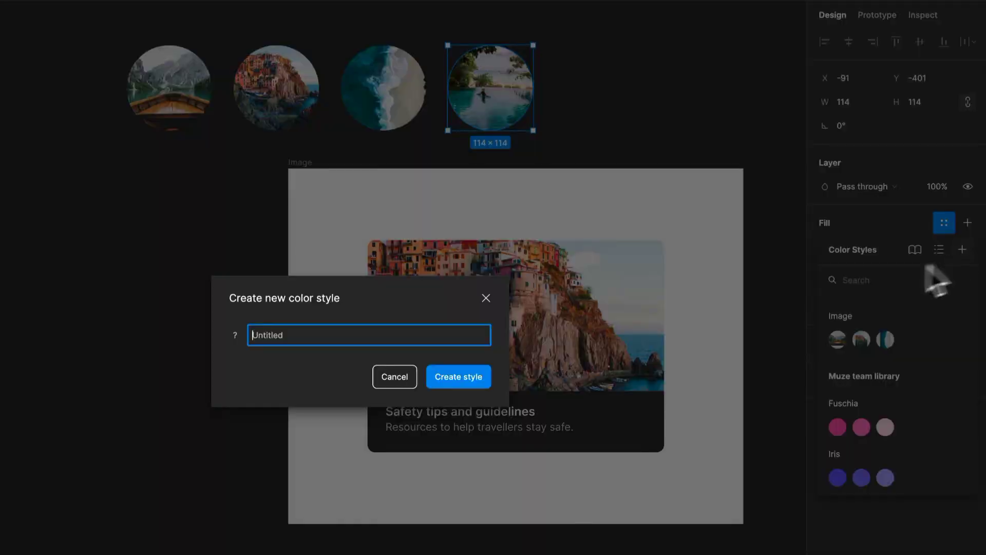
type("Image/Card 1")
key("BackSpace")
type("4")
key("Return")
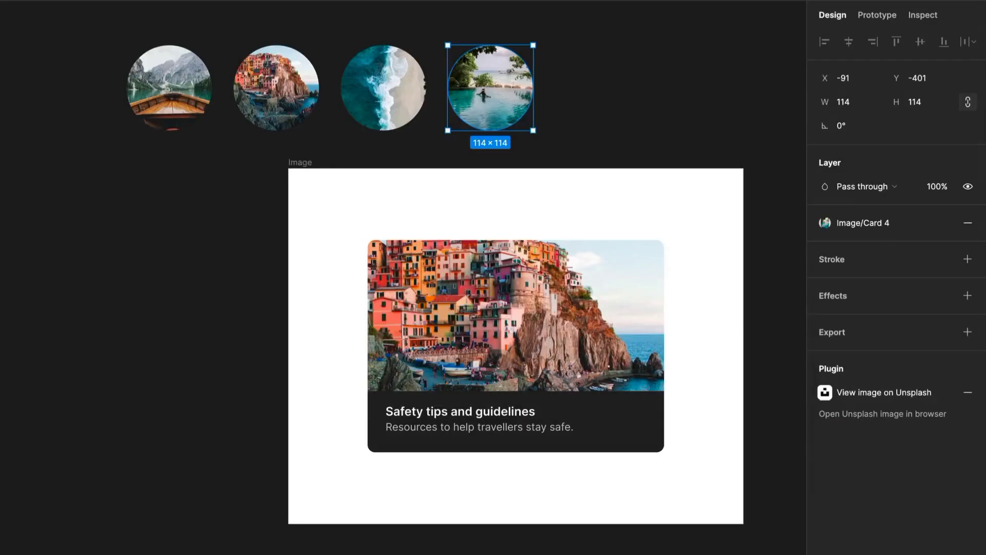
left_click(241, 265)
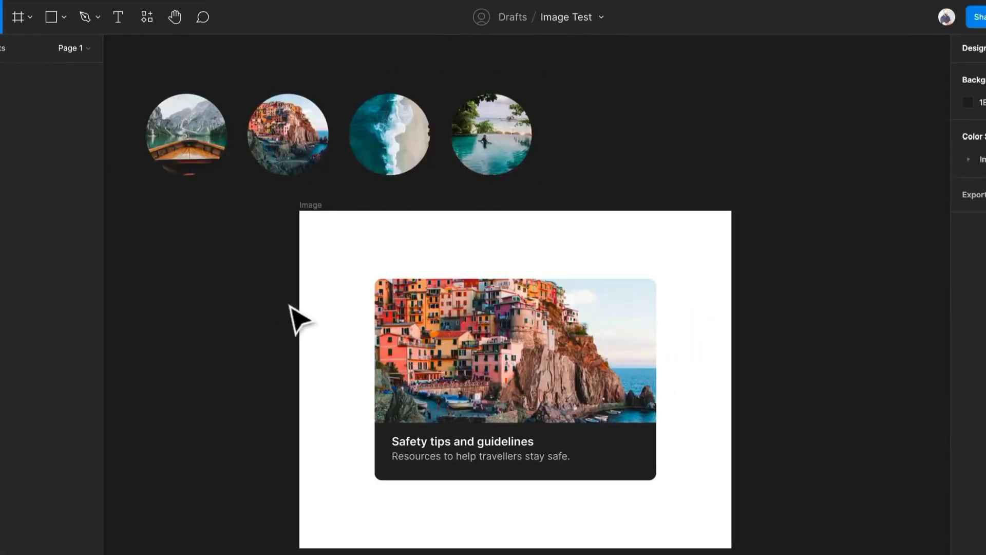
- Widen the white Image frame around the card to about 1389 px, keeping its height of 475 px
left_click(416, 365)
left_click(296, 188)
scroll(482, 316, "down", 2)
left_click_drag(730, 372, 799, 338)
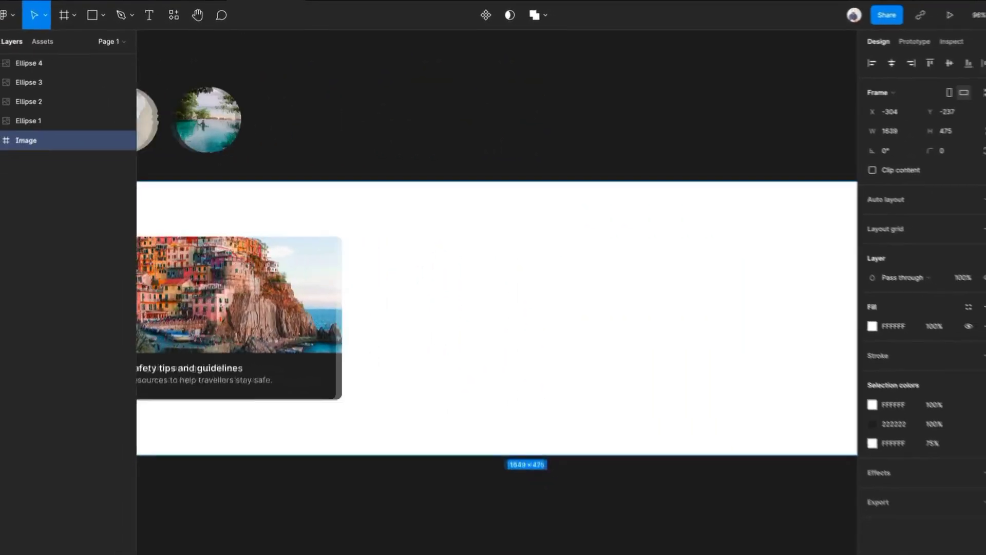
left_click_drag(418, 319, 602, 309)
- Examine the card's layer structure by expanding the Card layer inside the Image frame
left_click(471, 285)
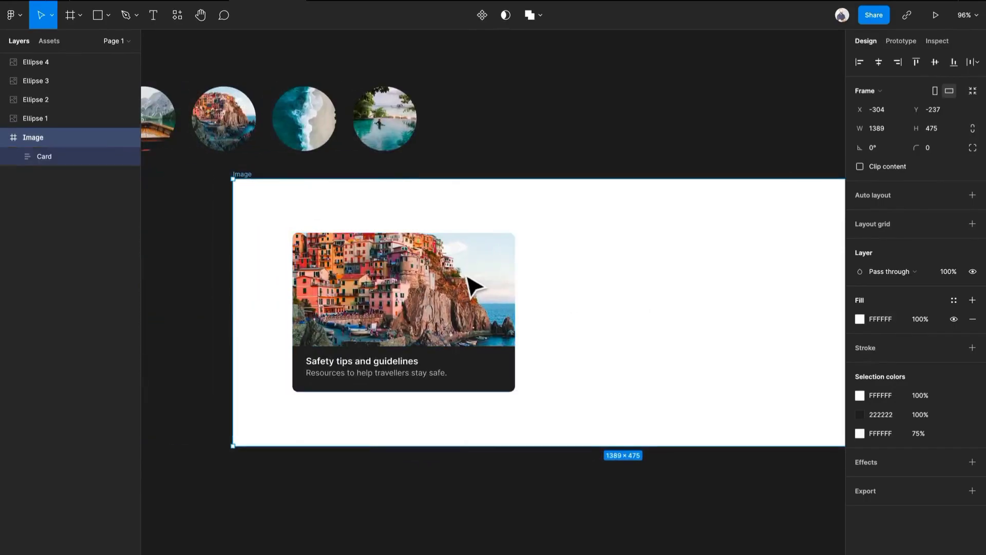
left_click(468, 277)
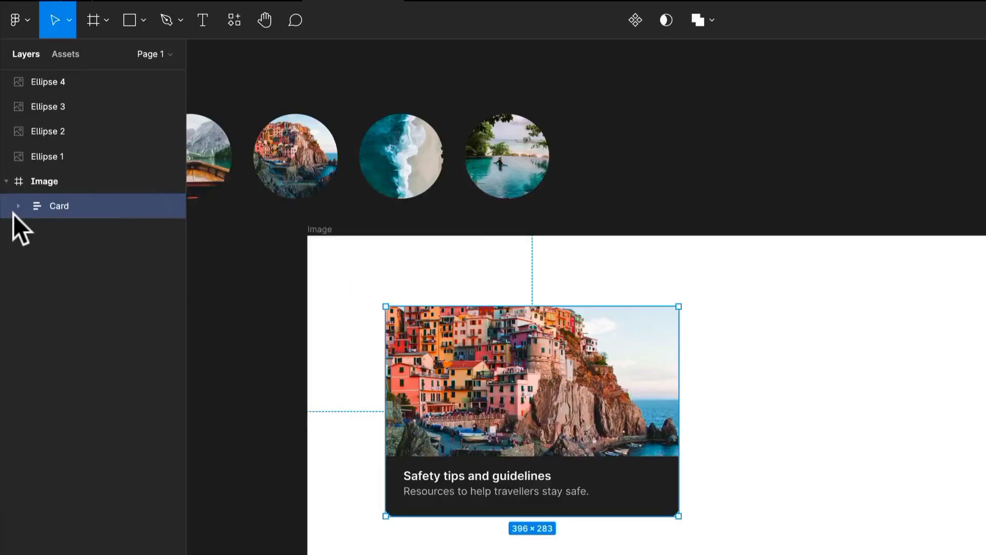
left_click(18, 205)
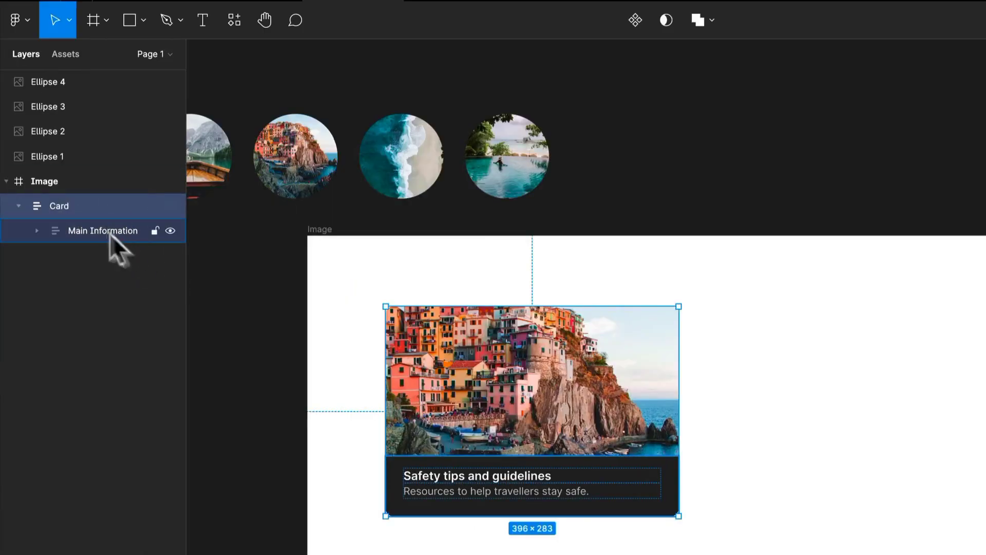
left_click(70, 225)
key("Escape")
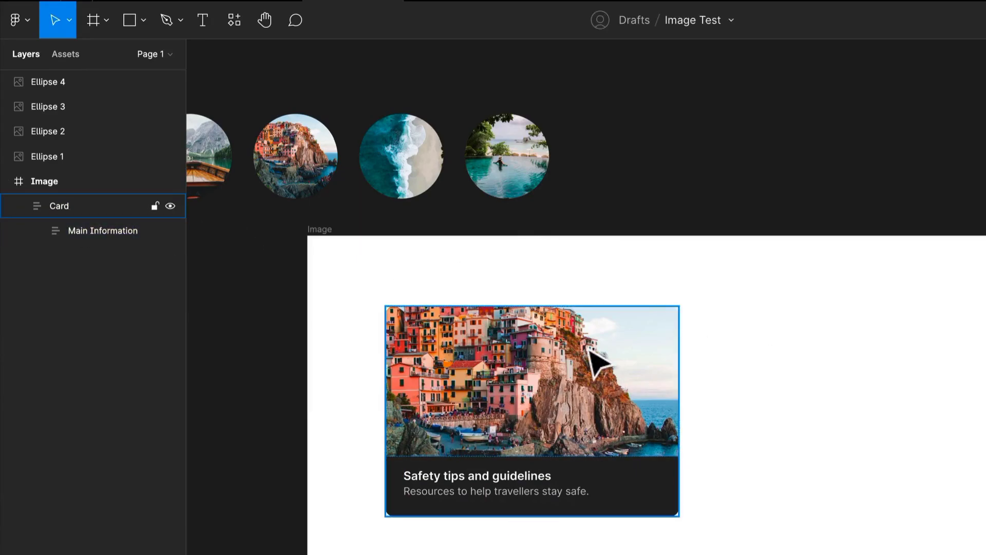
- Resize the card in the Image frame to 396 × 300
left_click(596, 360)
left_click_drag(583, 306, 600, 228)
left_click_drag(598, 292, 631, 293)
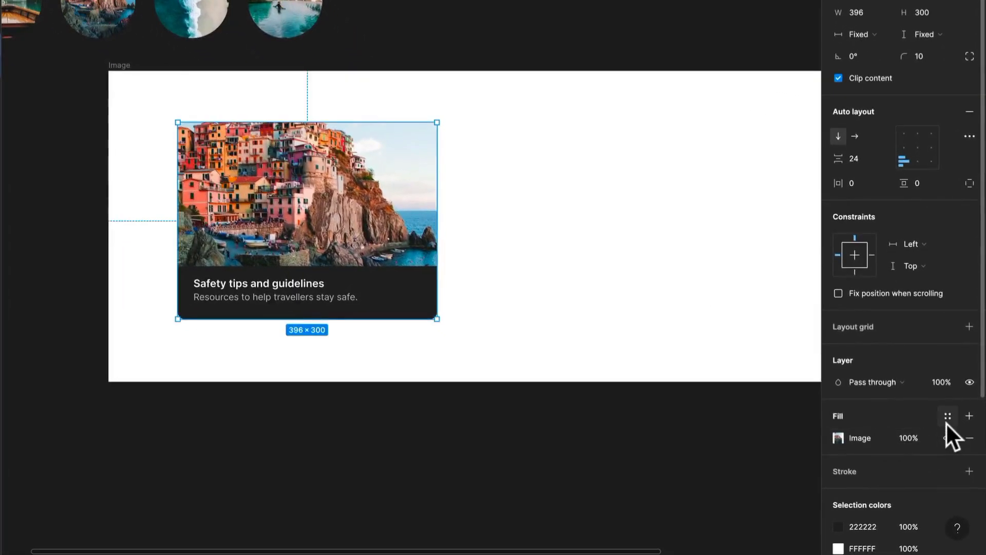
- Apply the Image/Card 1 color style to the card's fill
left_click(945, 421)
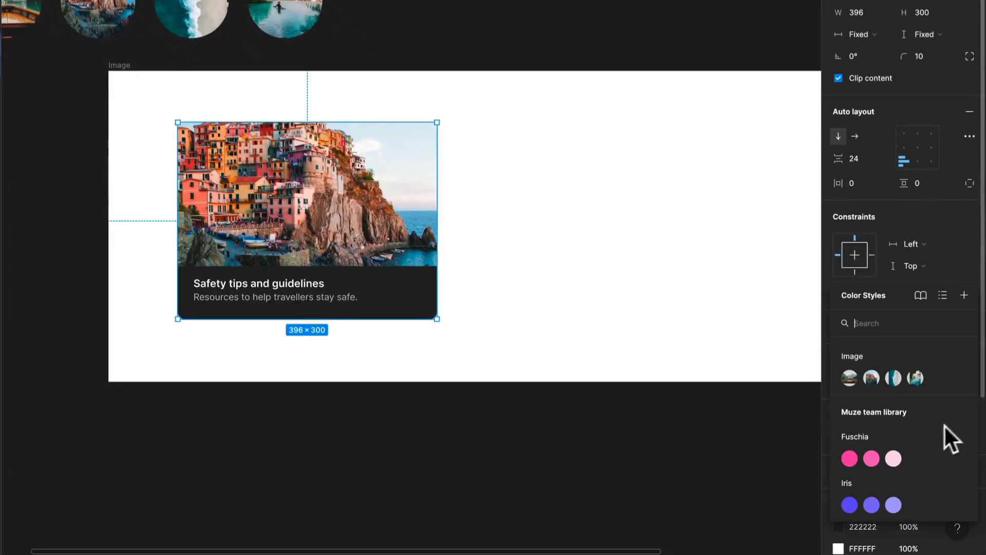
left_click(850, 377)
key("Escape")
- Duplicate the card beside the original and apply the Image/Card 2 color style to the copy's fill
left_click(327, 229)
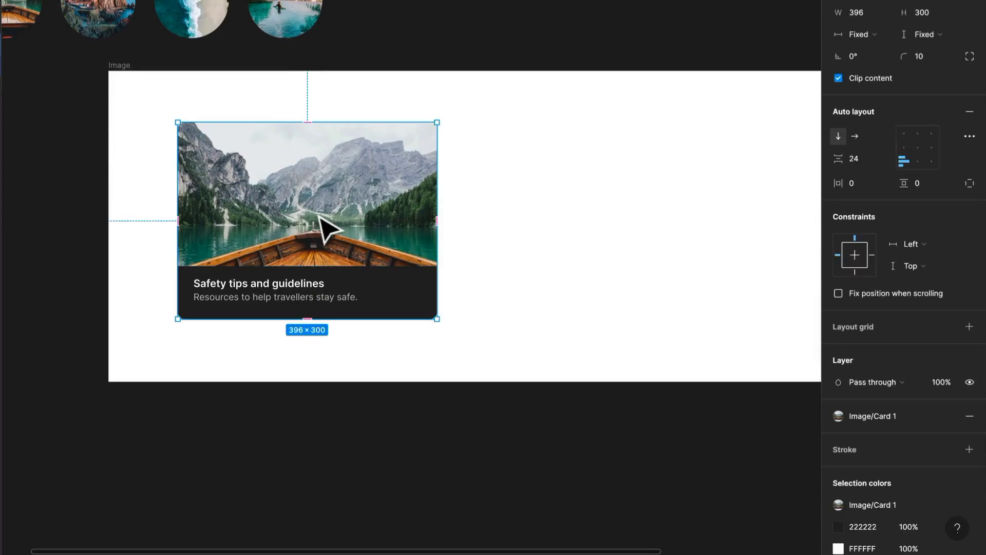
key("ctrl+v")
left_click_drag(230, 182, 532, 215)
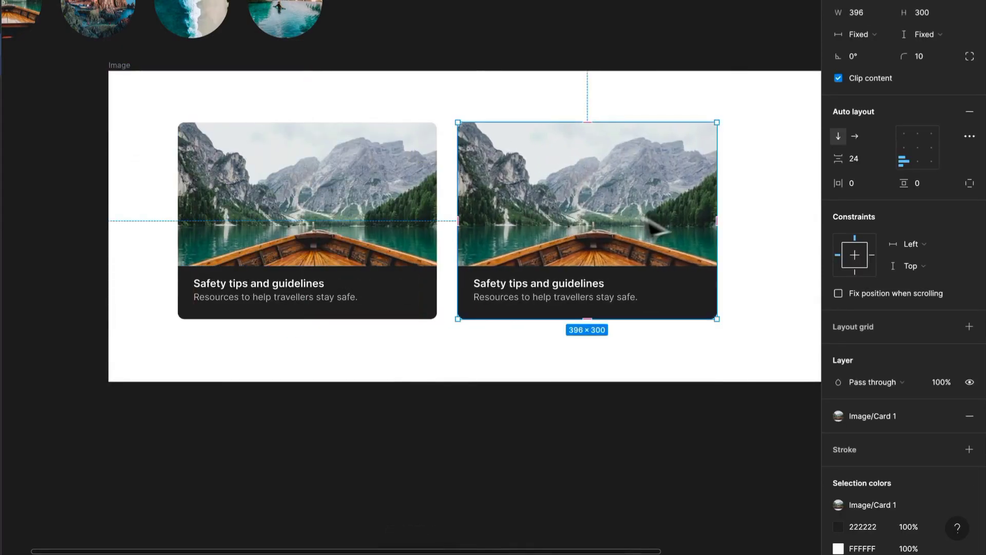
left_click(871, 416)
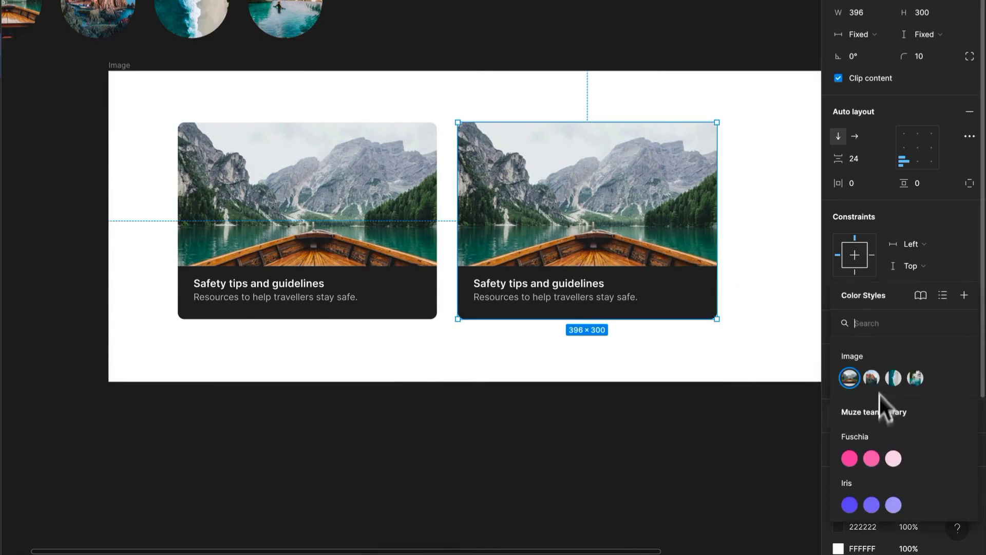
left_click(873, 380)
- Duplicate the second card to make a third one beside it and apply the Image/Card 3 color style to its fill
scroll(616, 324, "right", 5)
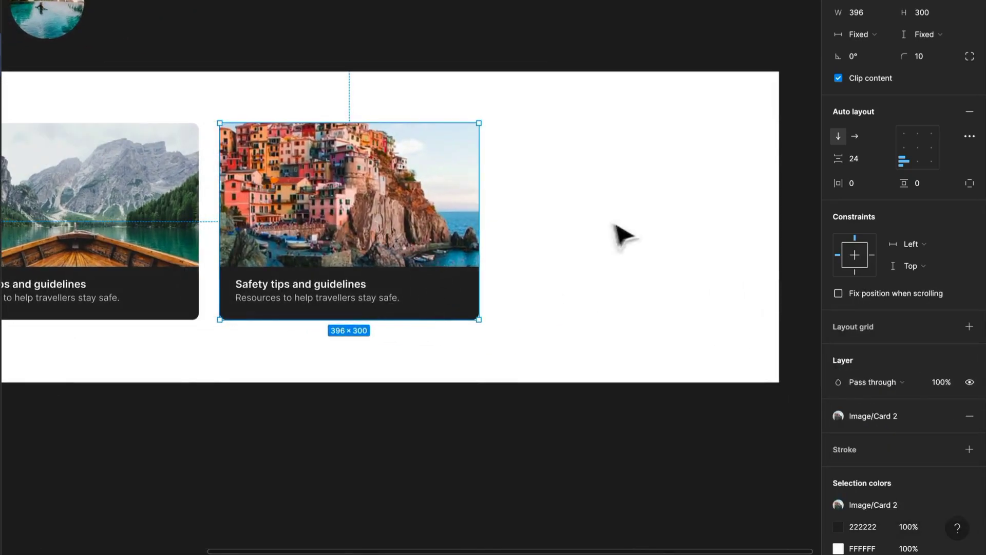
left_click_drag(327, 200, 610, 223)
left_click(883, 414)
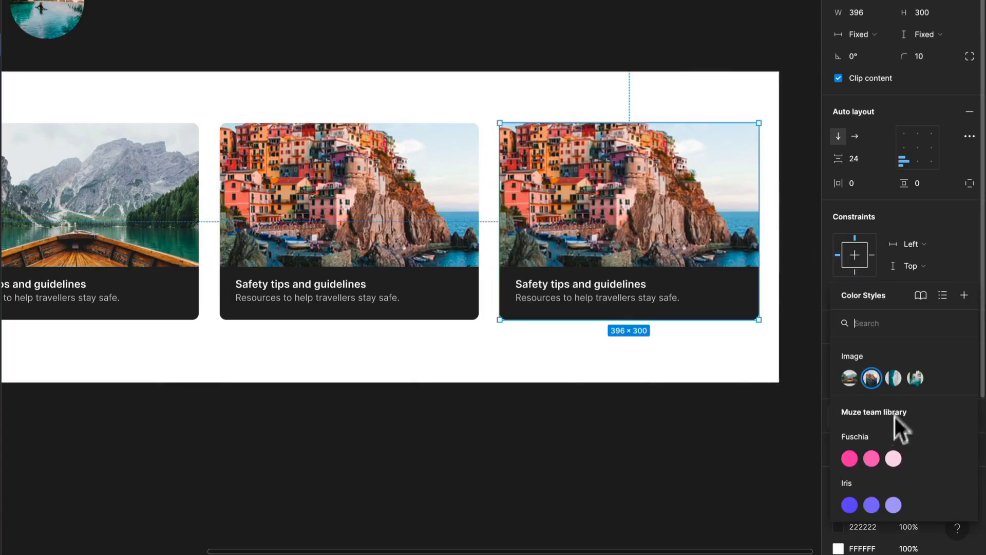
left_click(893, 382)
scroll(532, 320, "down", 2)
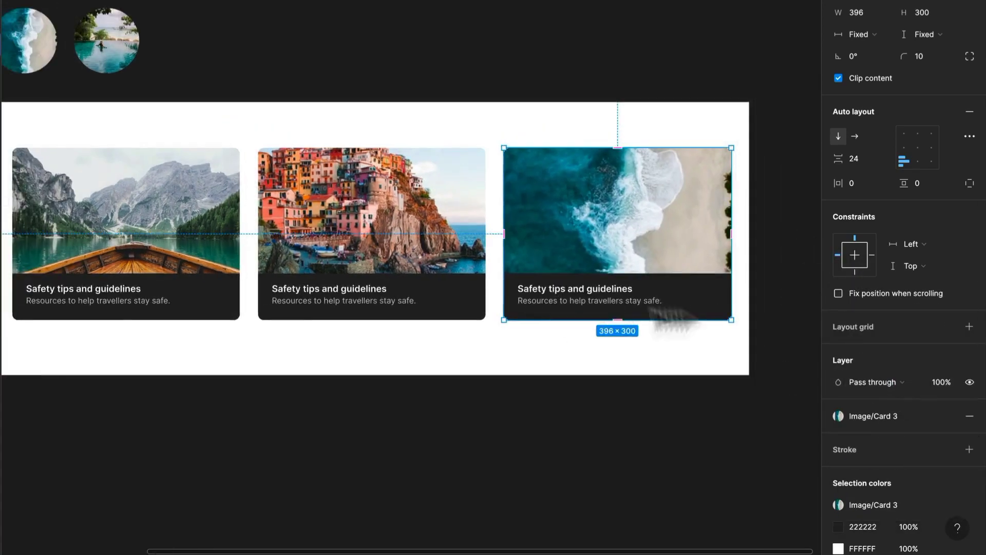
- Switch the third card's fill to the Image/Card 4 color style and deselect the card
left_click(889, 414)
left_click(906, 381)
scroll(511, 293, "down", 2)
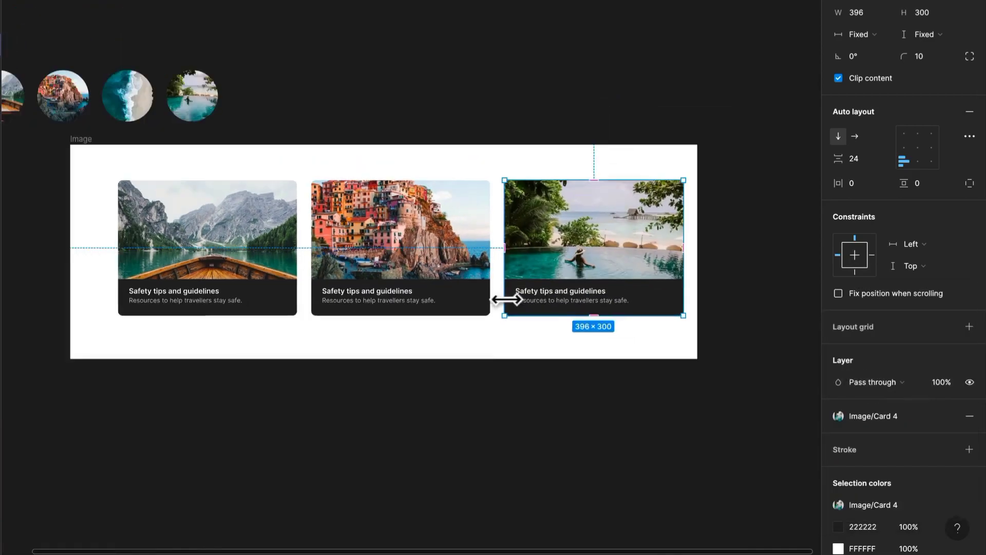
left_click(484, 378)
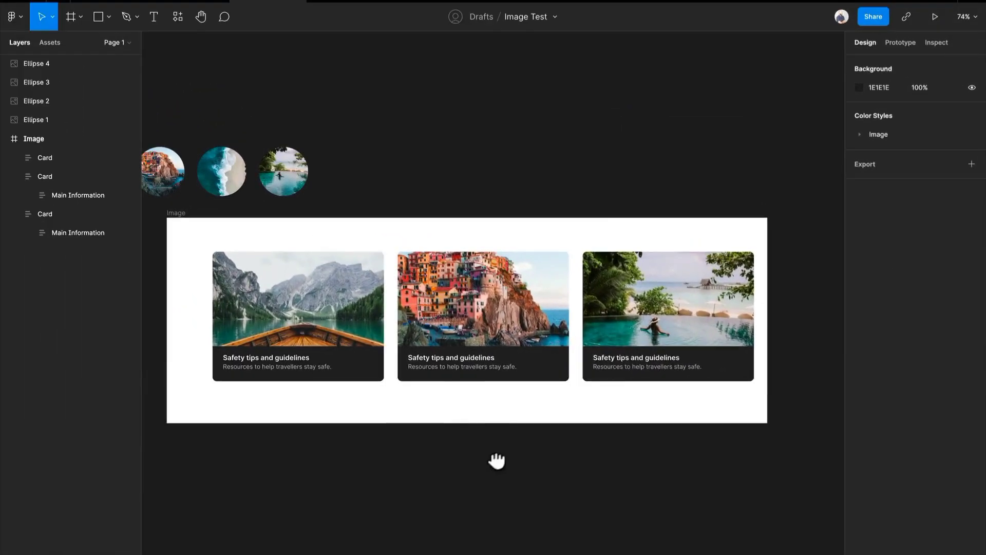
- Open the Card 1 color style in the Image group for editing and remove its D9D9D9 fill
left_click_drag(495, 457, 552, 424)
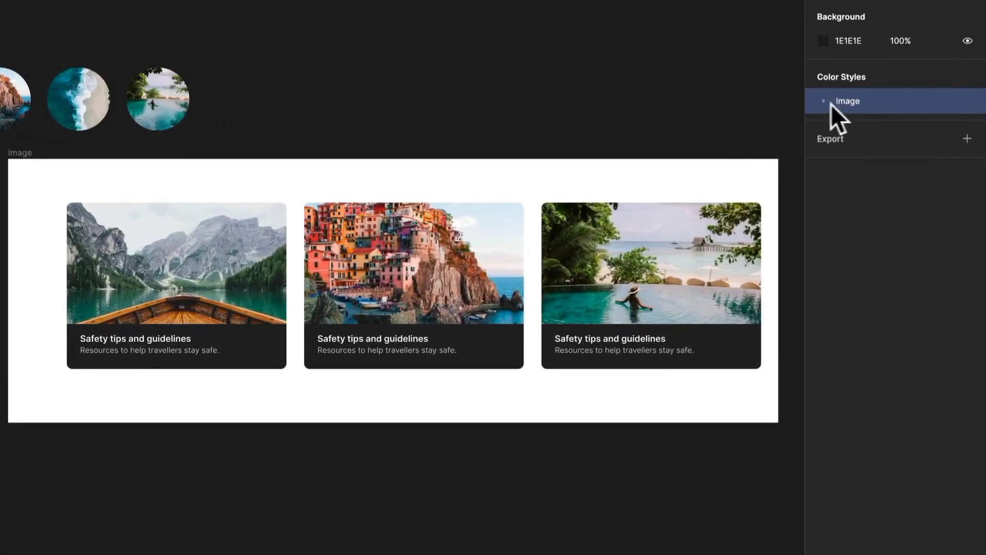
left_click(860, 133)
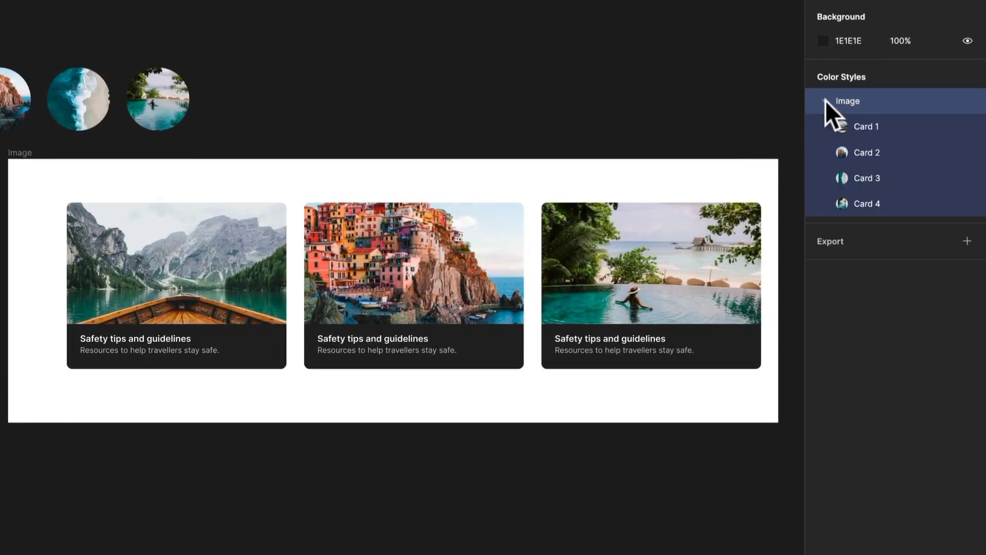
left_click(922, 127)
left_click(973, 127)
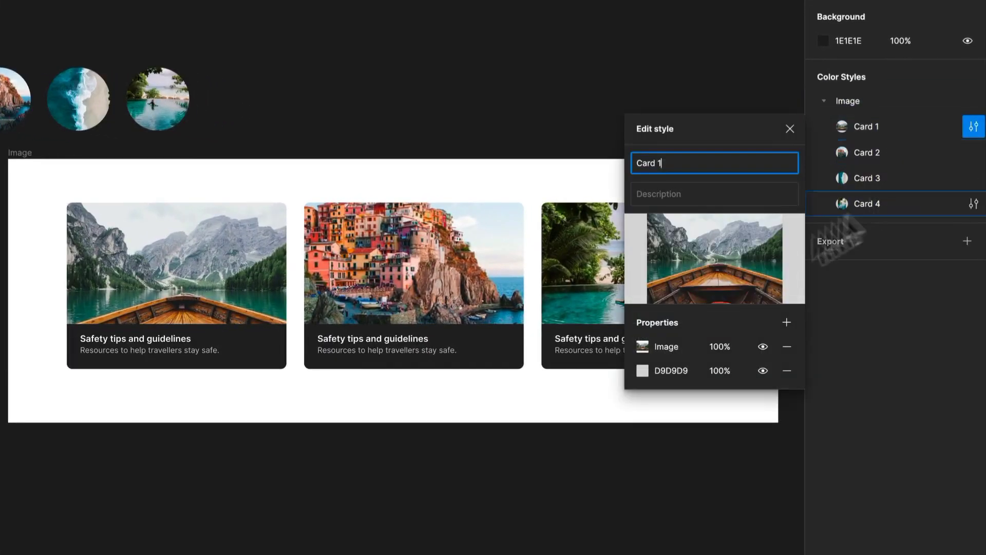
left_click(786, 370)
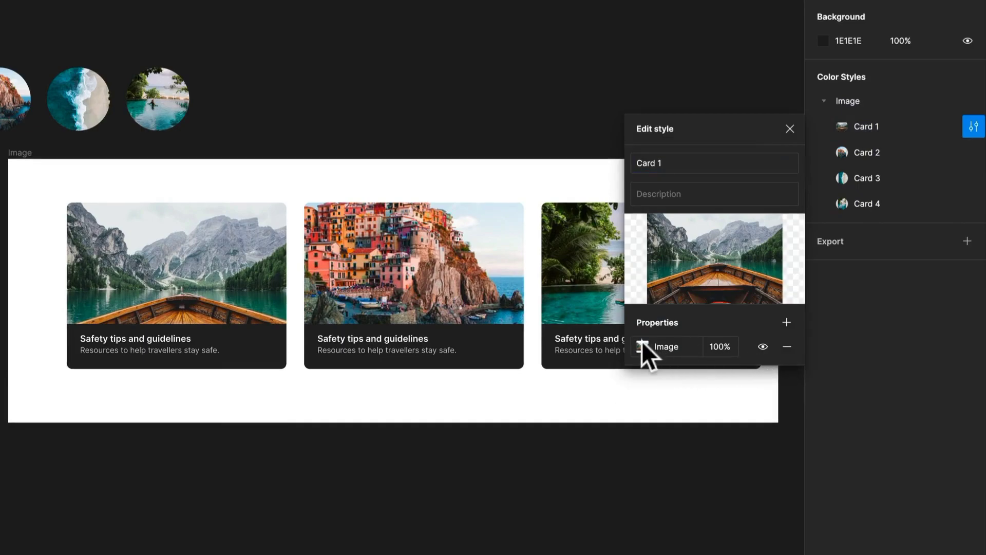
- Try a red BA1616 overlay at 20% opacity above the image in the Card 1 style, and remove it again
left_click(786, 323)
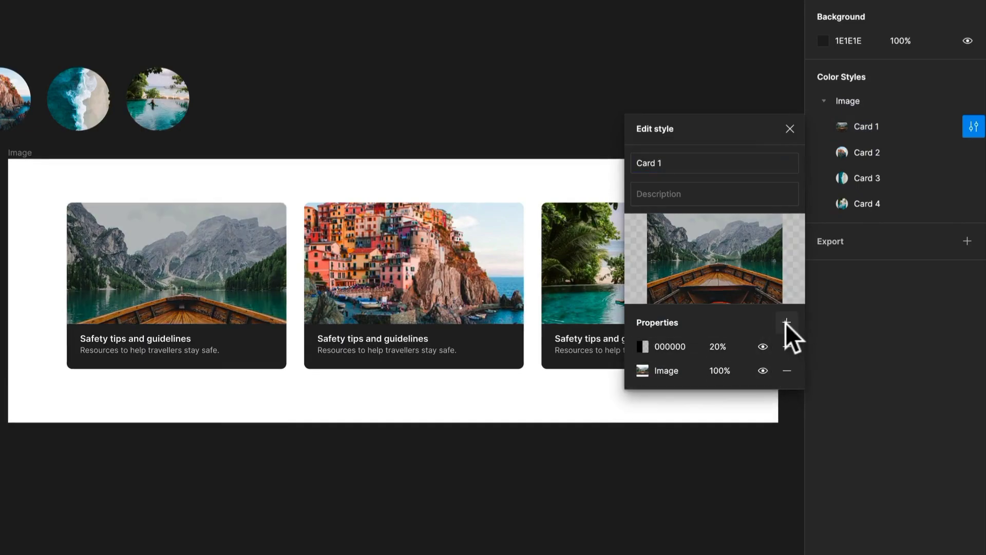
left_click(645, 347)
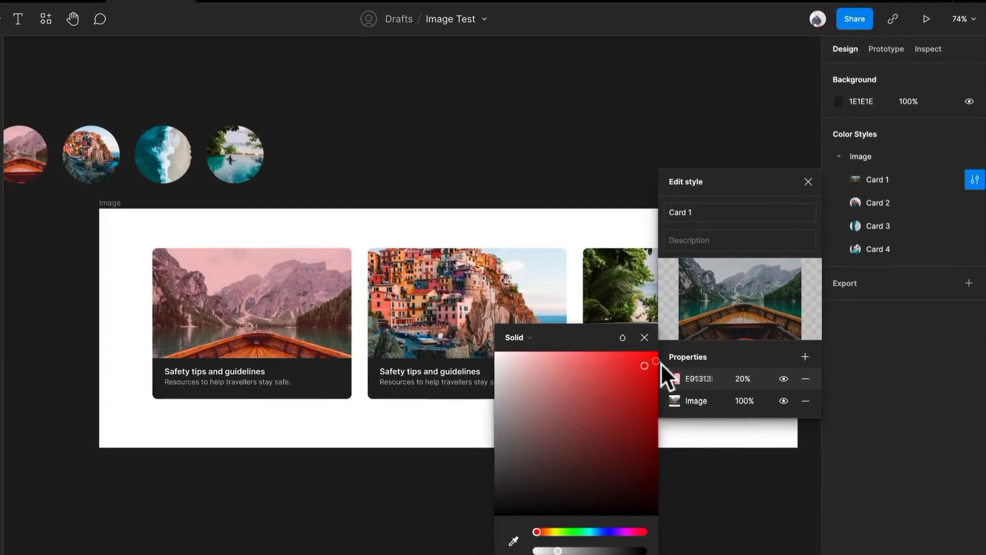
left_click_drag(626, 343, 542, 403)
left_click_drag(584, 429, 619, 447)
left_click_drag(614, 406, 639, 398)
left_click(800, 379)
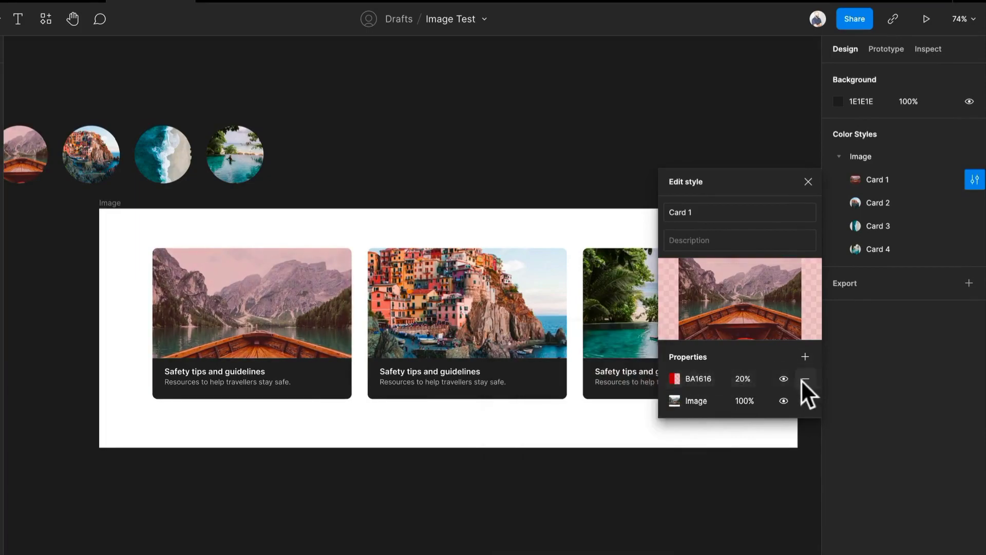
left_click(809, 182)
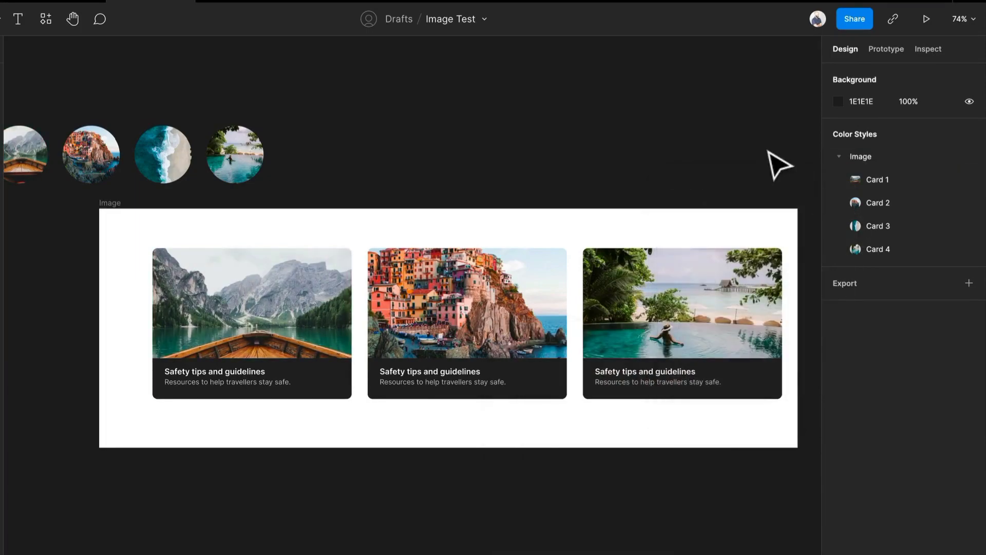